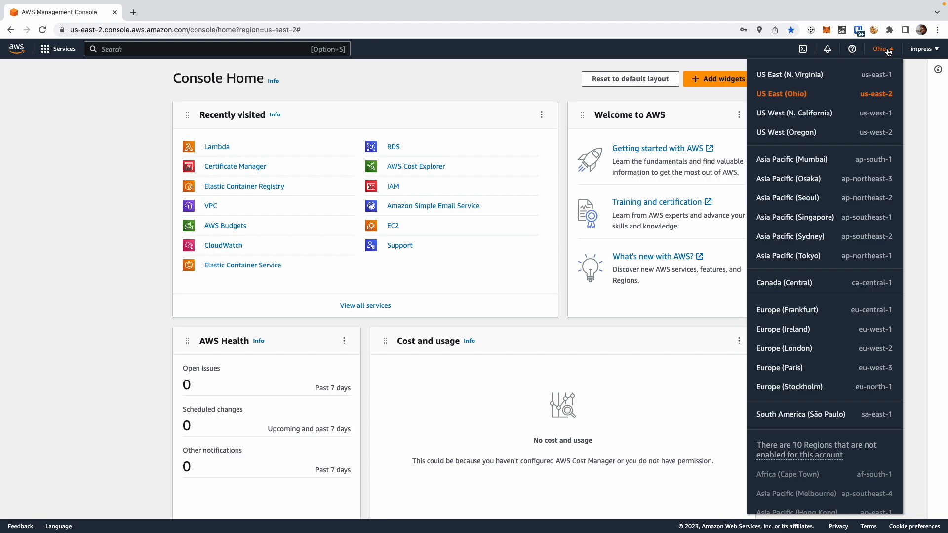
Step: Search the AWS services for iam, open IAM and show its Users list
click(373, 81)
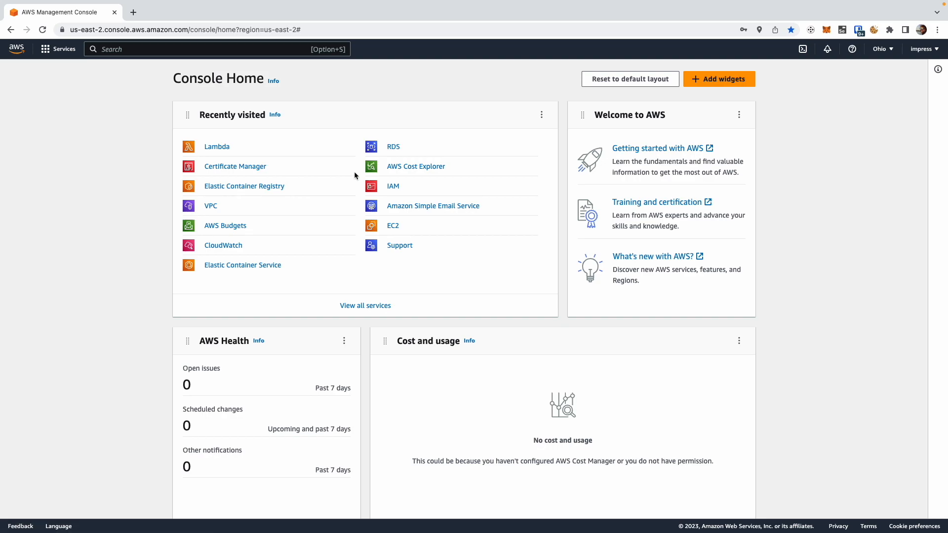
click(153, 48)
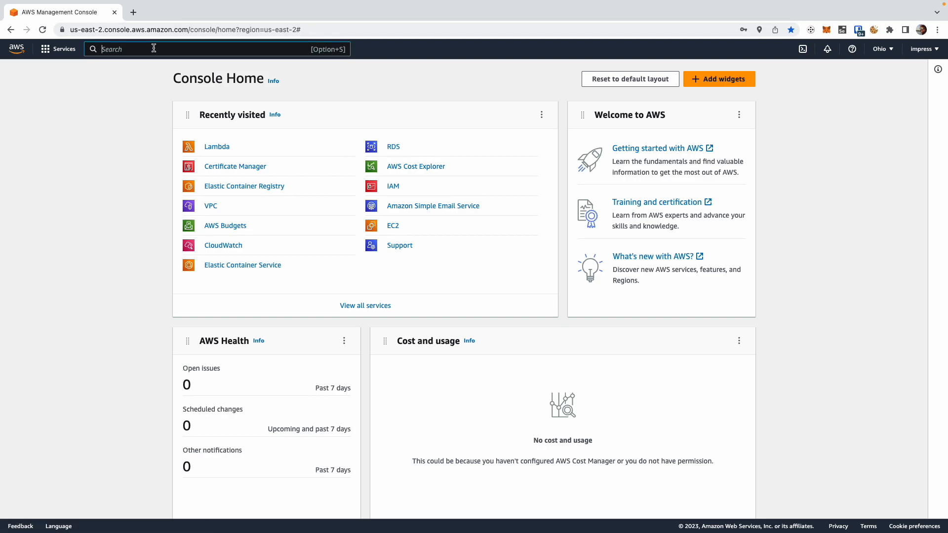
text(iam)
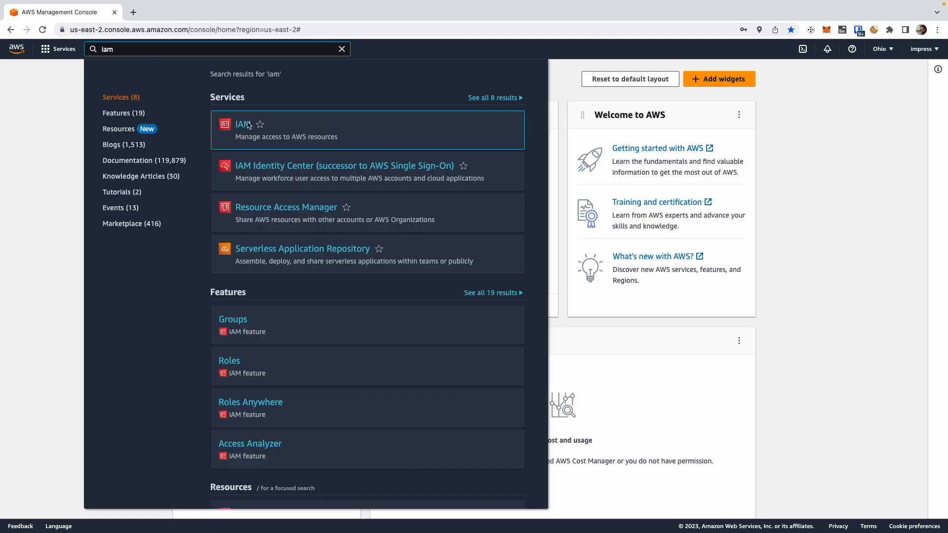
click(243, 126)
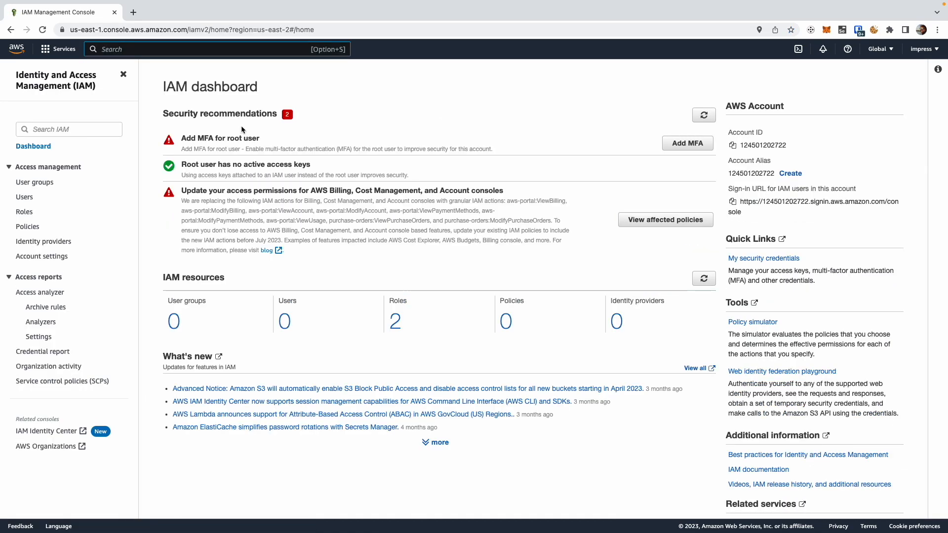
click(25, 197)
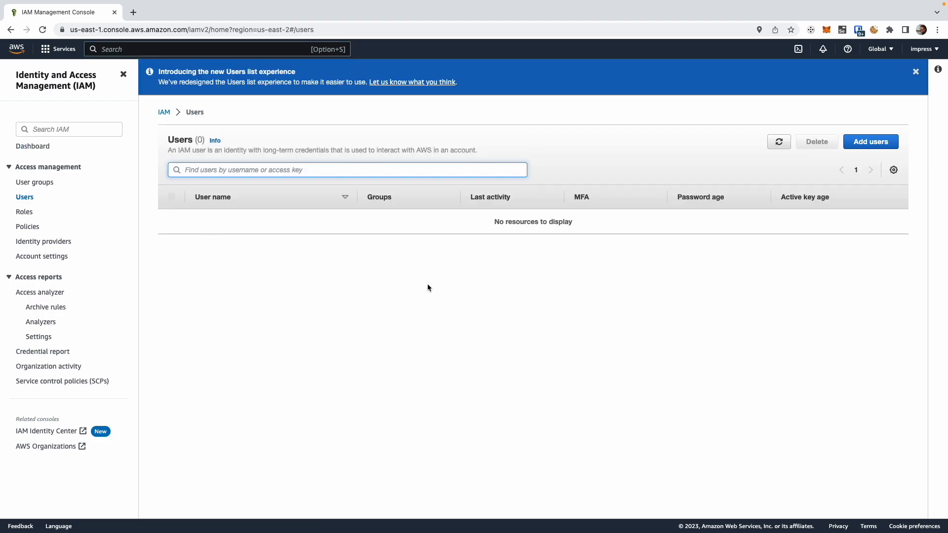
Step: Start adding an IAM user named wappler and proceed to the permissions settings
click(871, 142)
click(224, 178)
text(wappler)
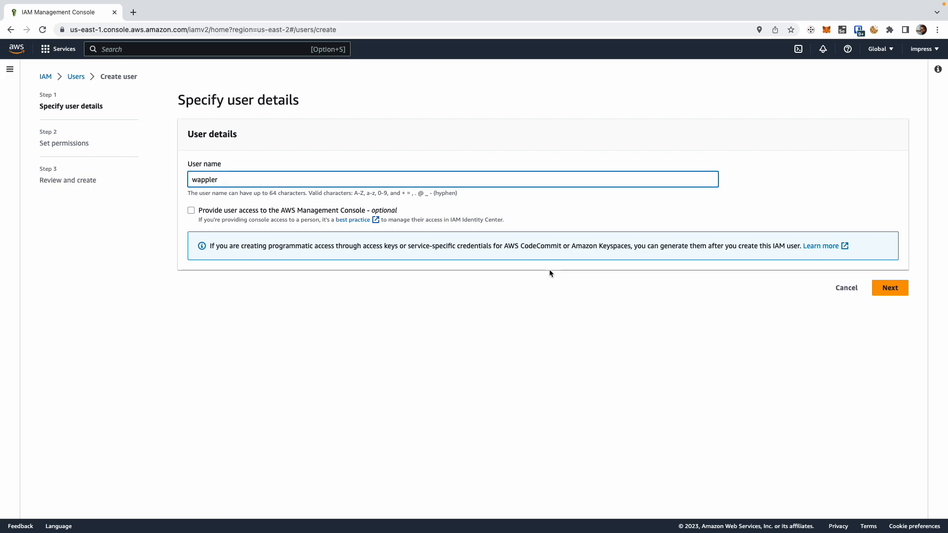
click(890, 288)
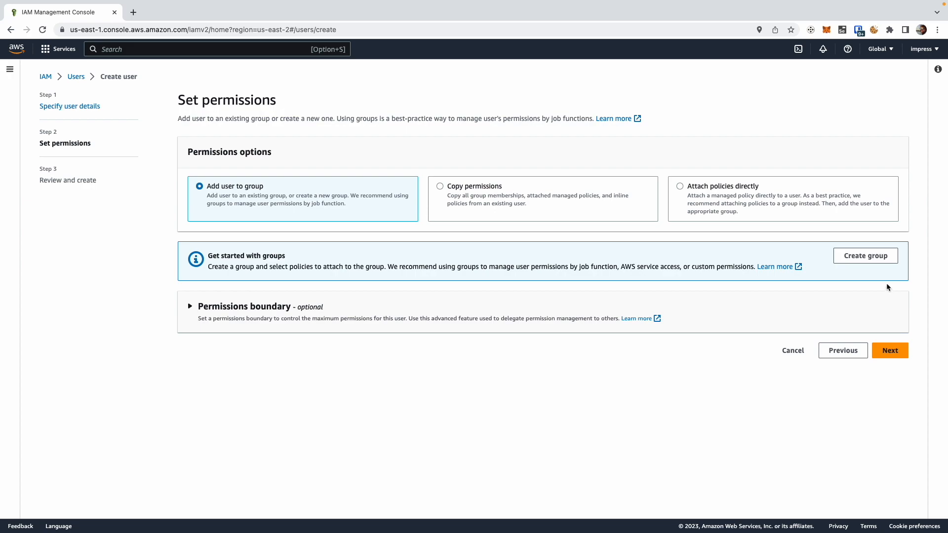
Step: Attach the AmazonEC2FullAccess policy directly to the new user and create the user
click(680, 187)
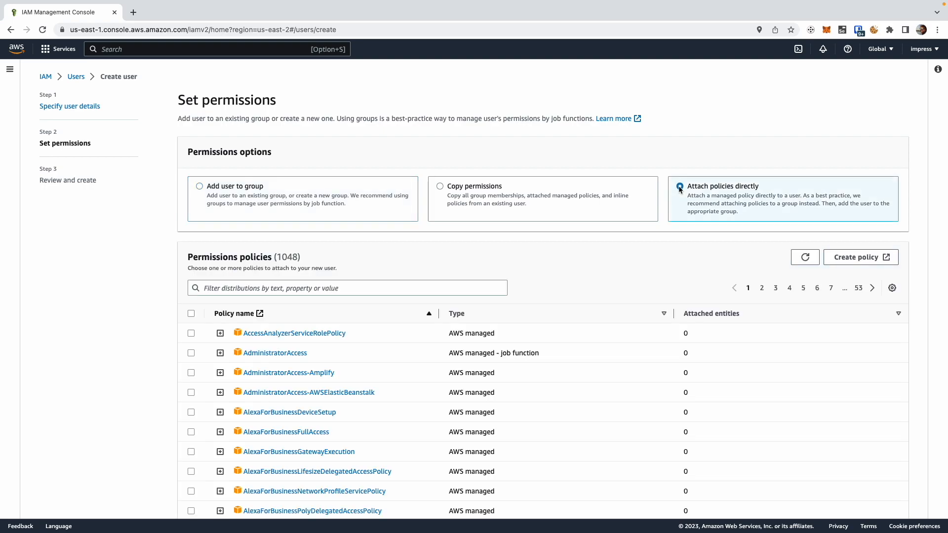
click(265, 288)
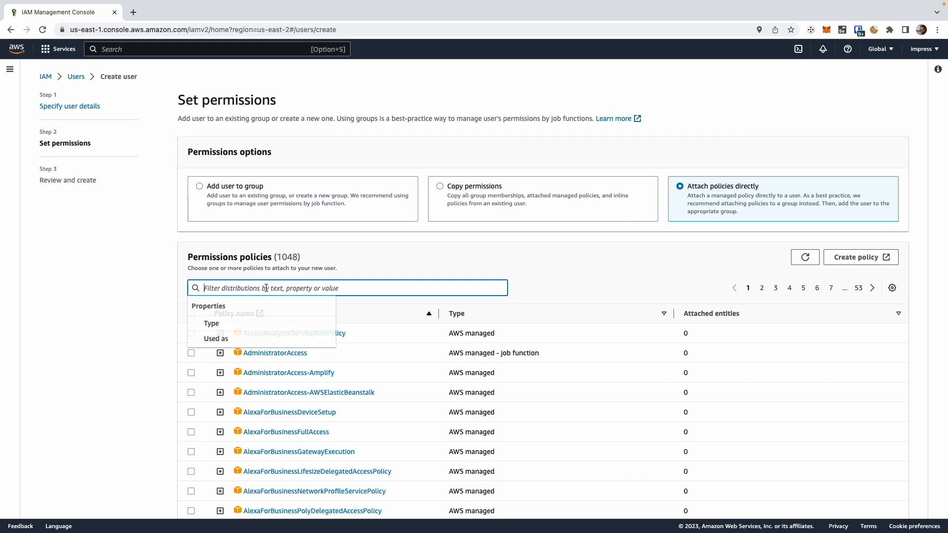
text(amaz)
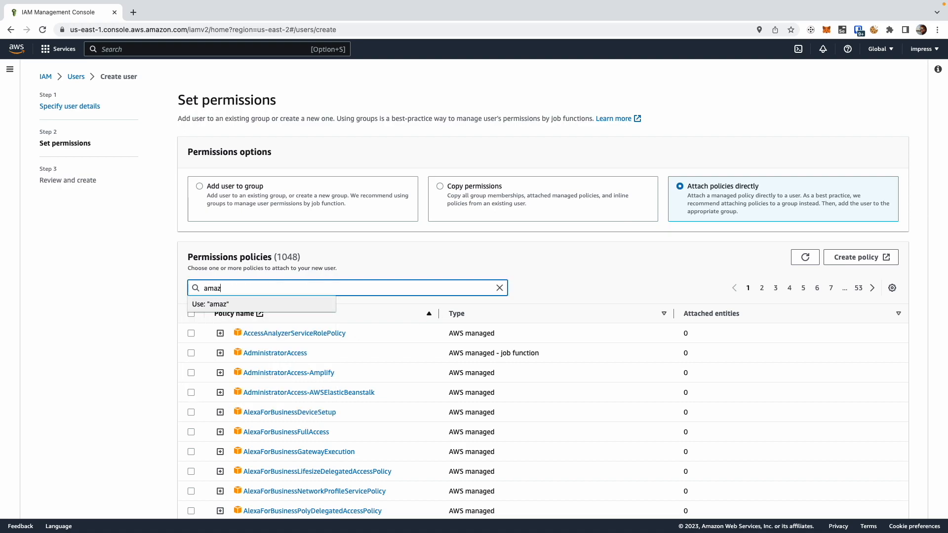
text(onec2fullaccess)
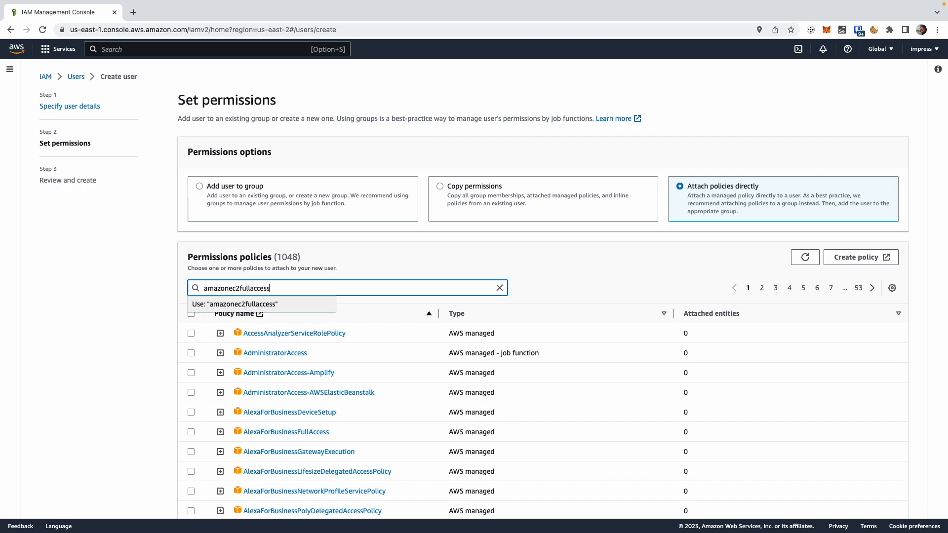
key(Return)
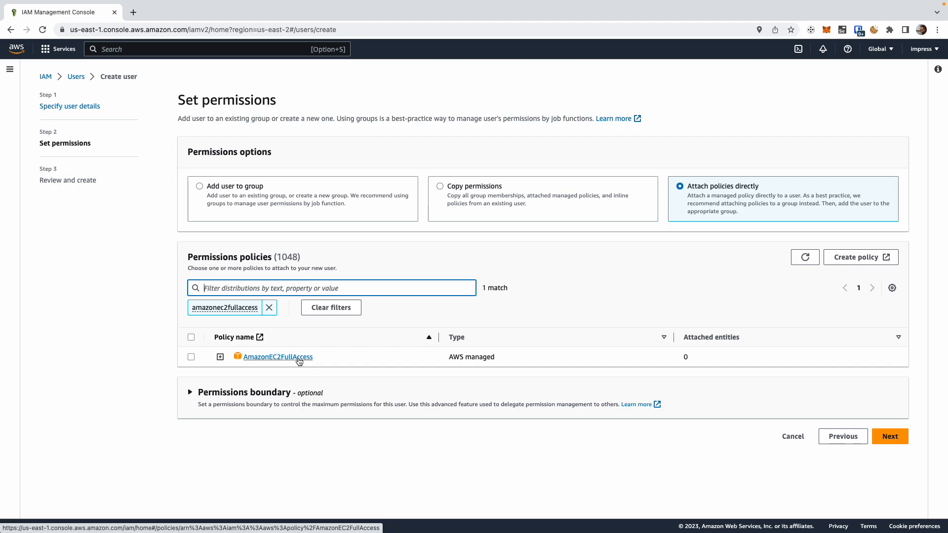
super+click(298, 357)
click(191, 357)
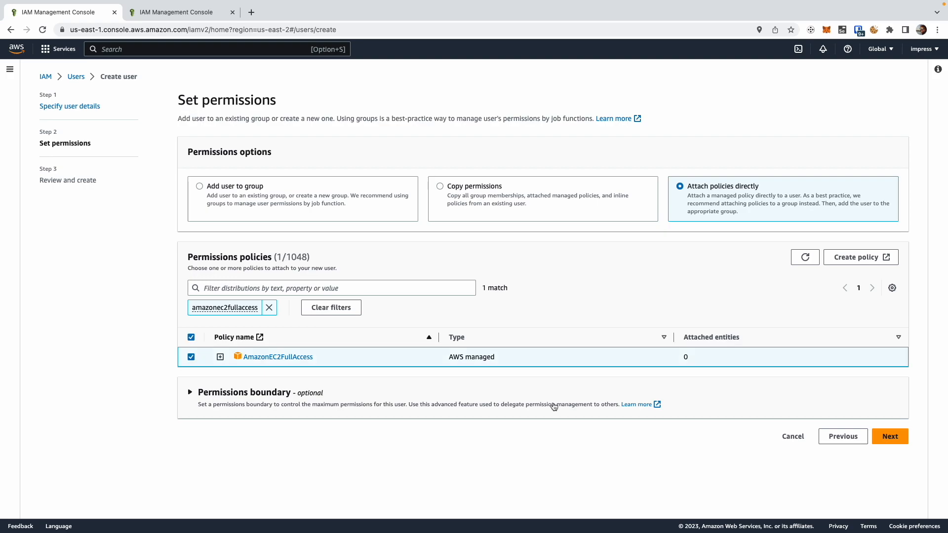
click(892, 437)
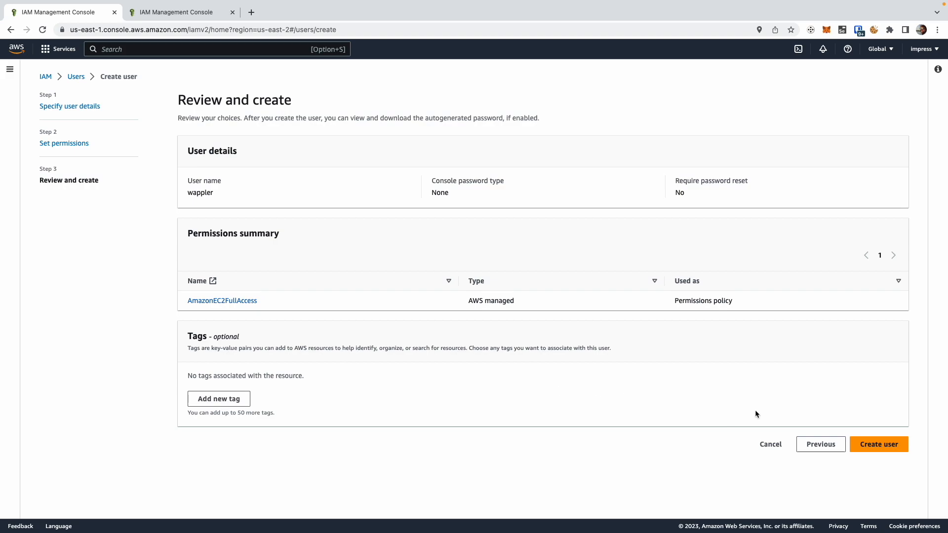
click(878, 445)
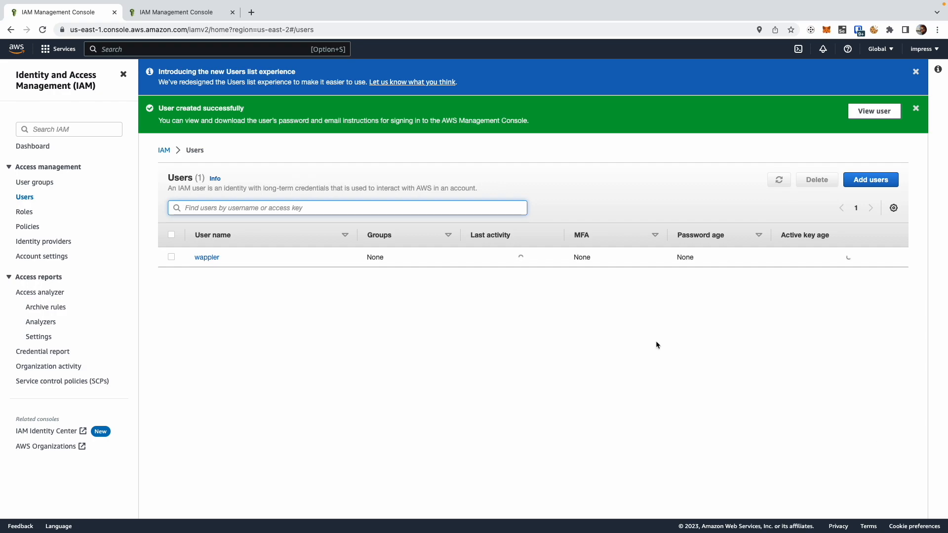
Step: Open the wappler user's security credentials and go to the access keys section
click(209, 258)
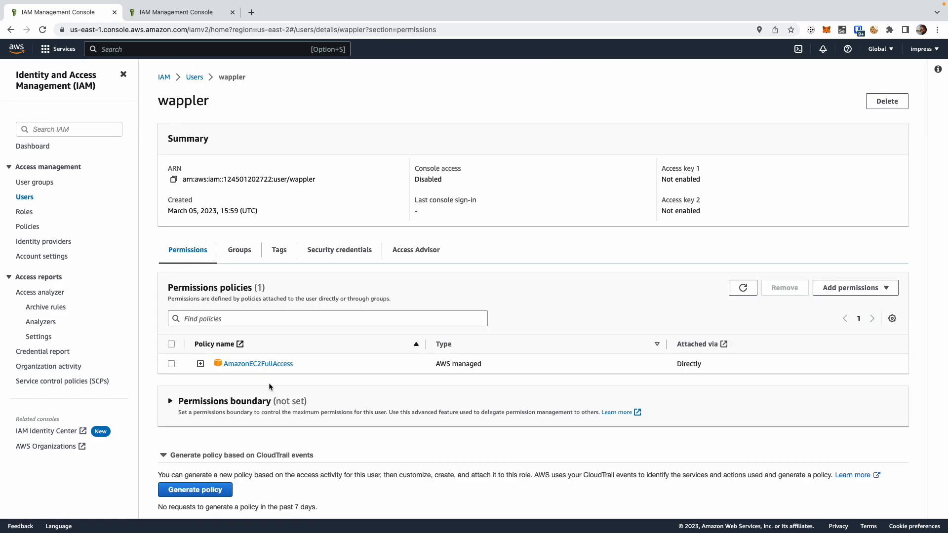
click(344, 251)
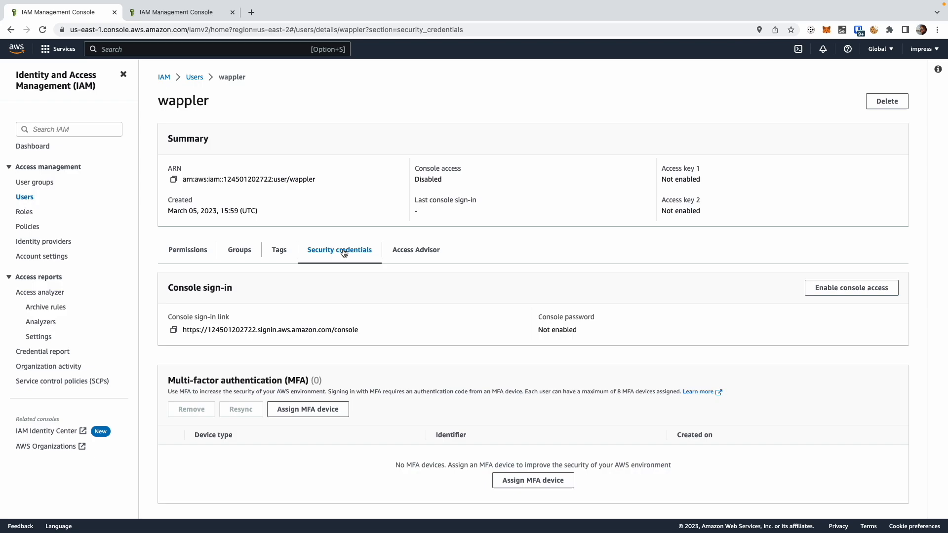
scroll(487, 340, down, 2)
scroll(487, 337, down, 5)
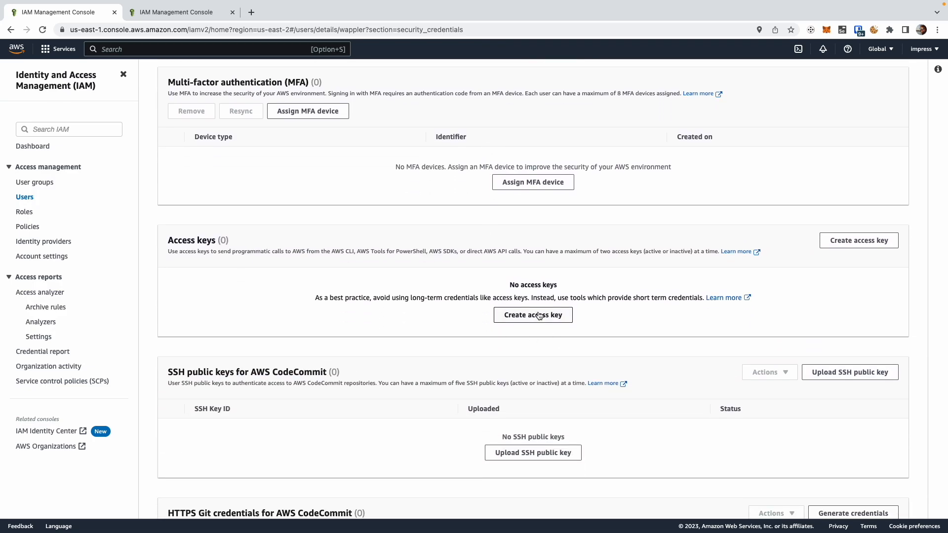
Step: Start creating an access key with the use case "Application running outside AWS"
click(538, 316)
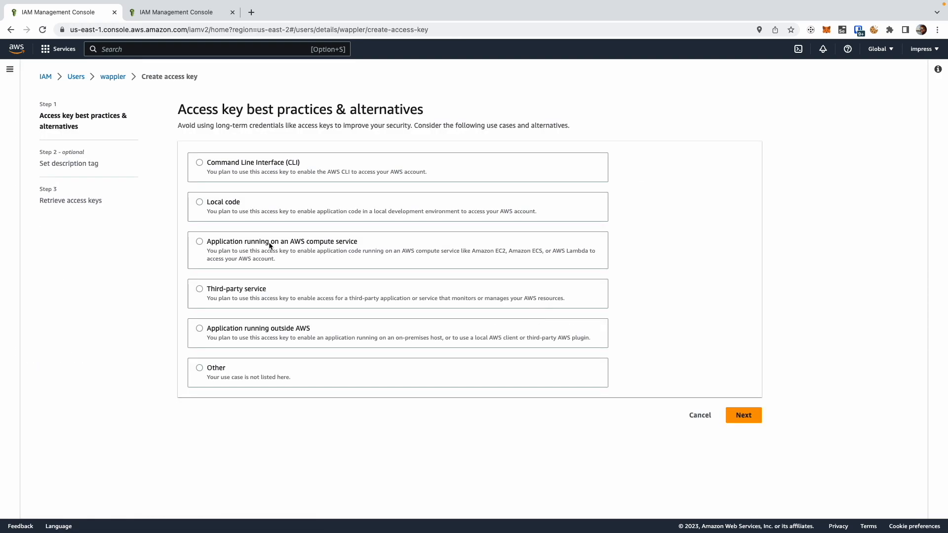
click(201, 328)
scroll(378, 362, down, 1)
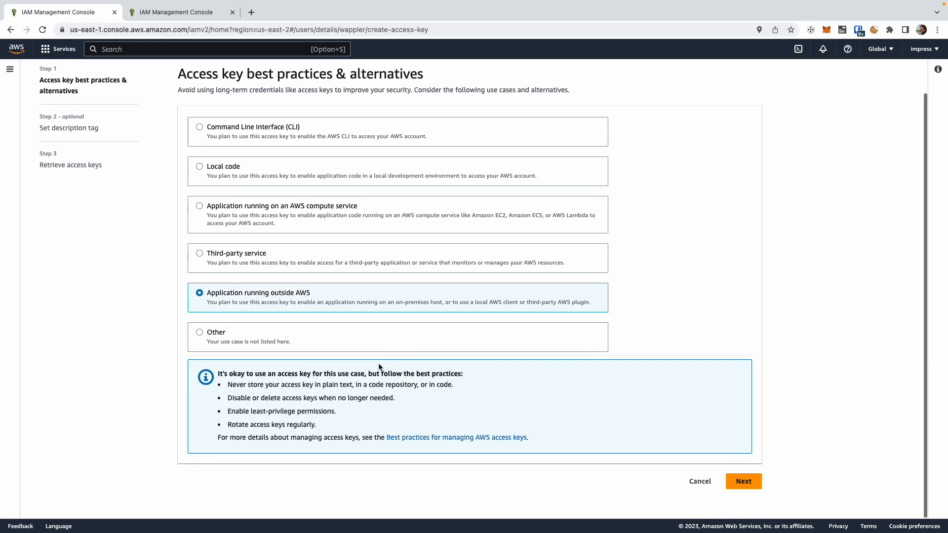
click(744, 482)
Step: Set the description tag to "Deploy applications from Wappler" and create the access key
click(359, 183)
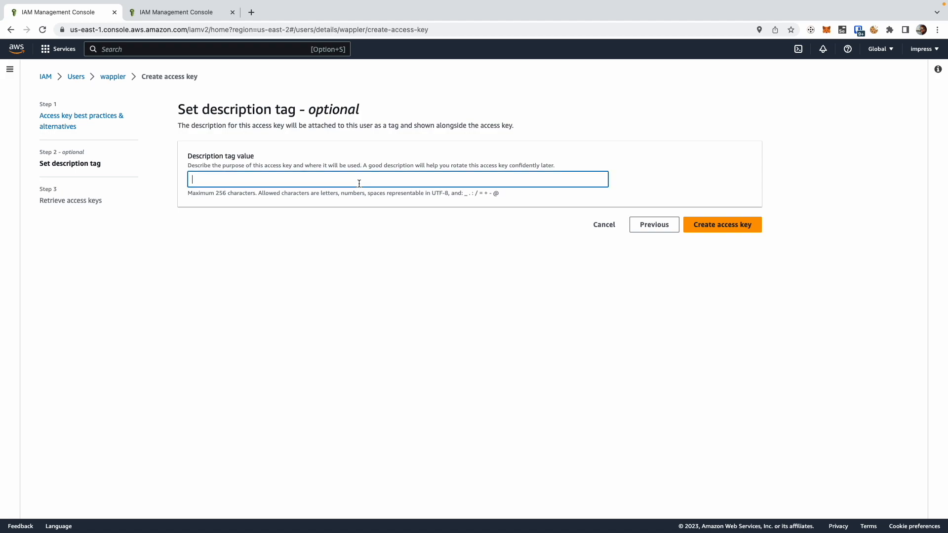
text(Deploy applications from Wappler)
click(721, 225)
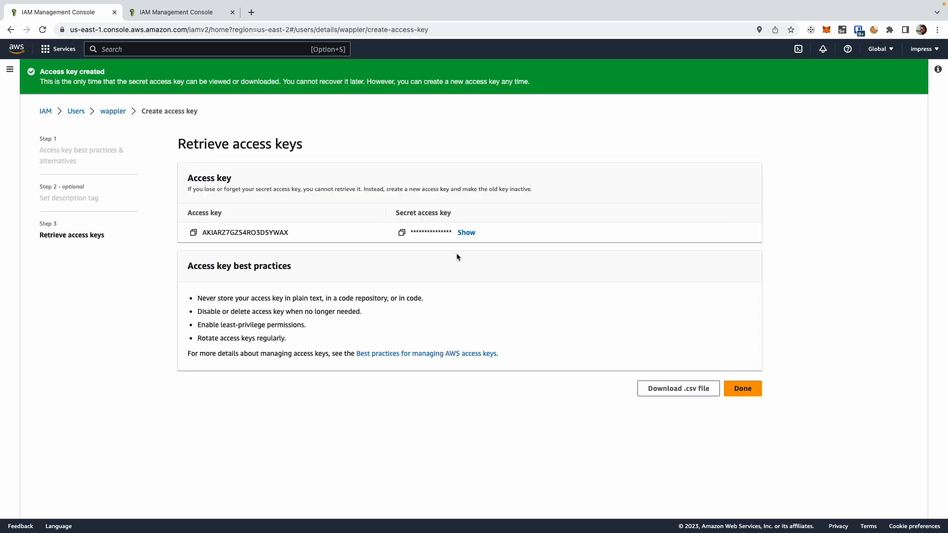
Step: Copy the new access key and its secret access key, and finish the key retrieval
drag(291, 232, 200, 237)
click(251, 238)
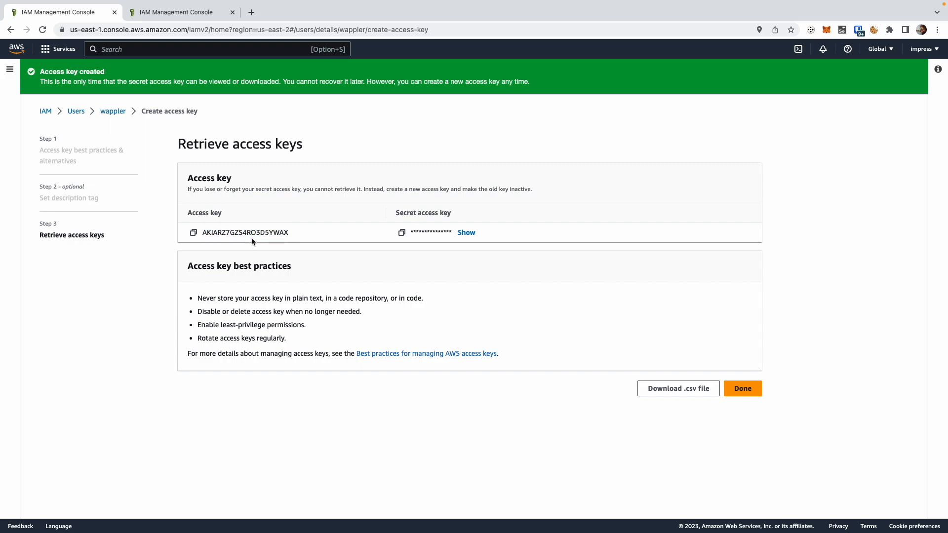
click(195, 233)
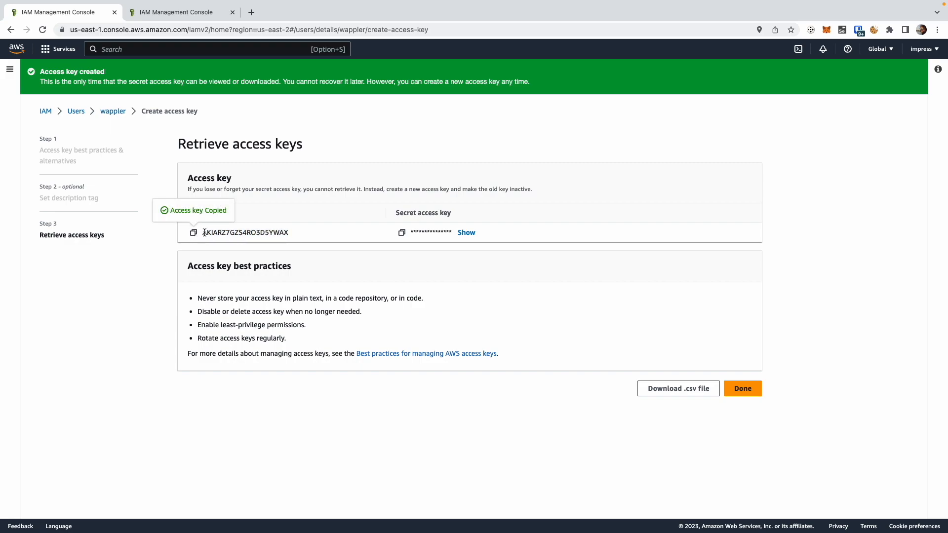
key(super+Tab)
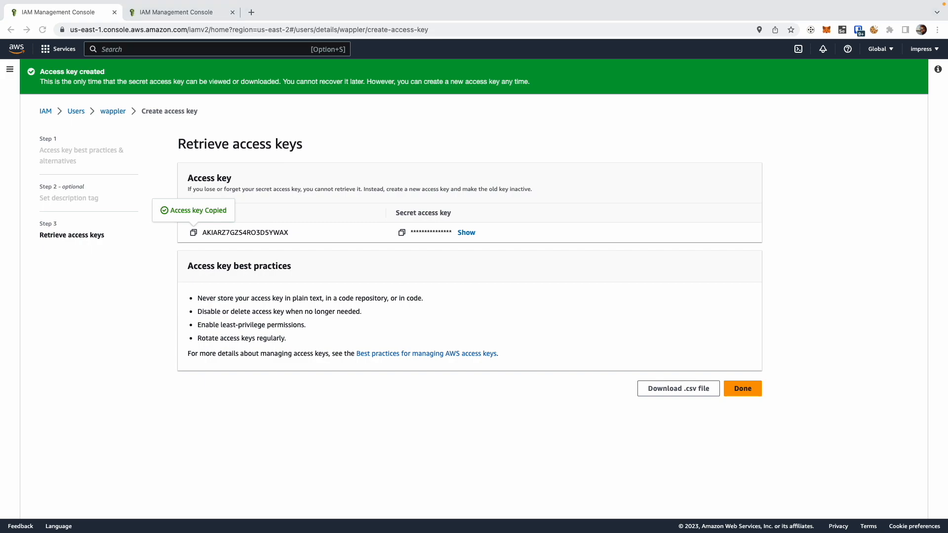
click(298, 235)
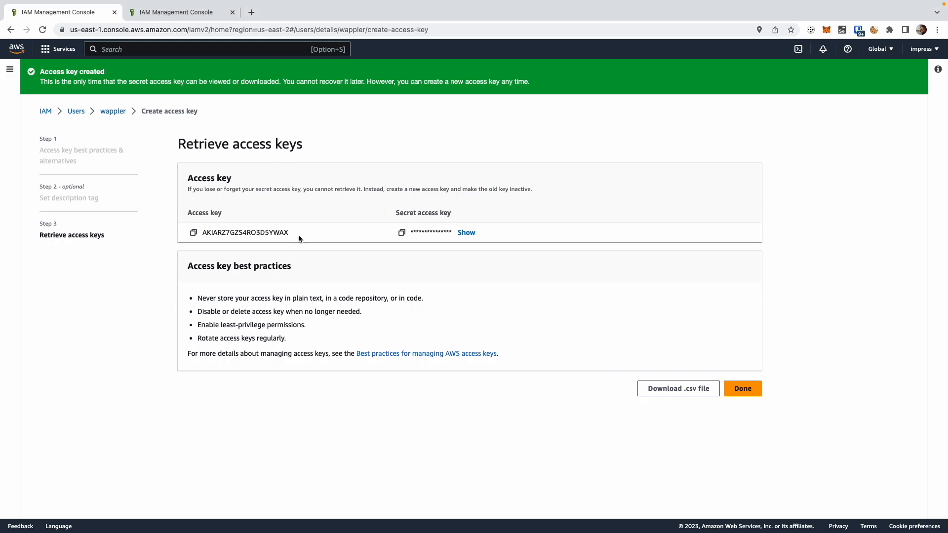
click(402, 233)
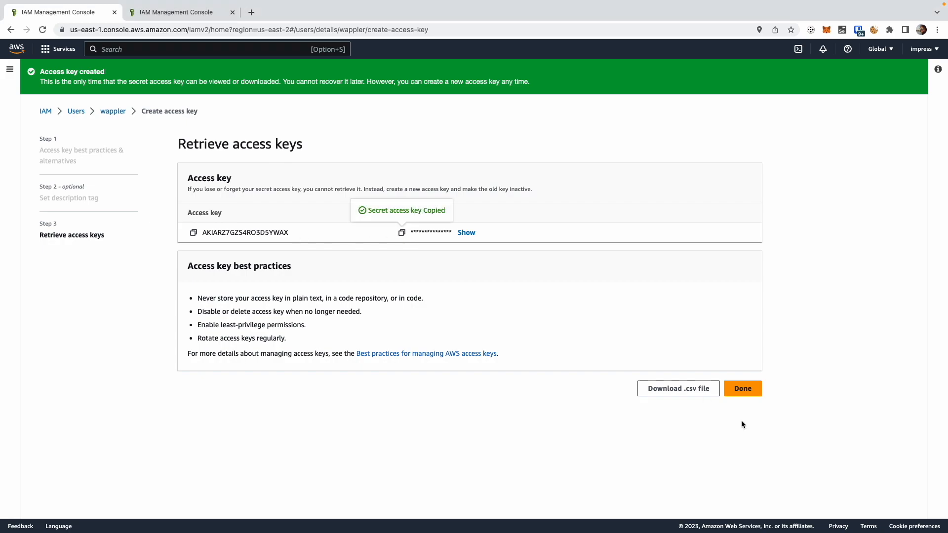
click(741, 391)
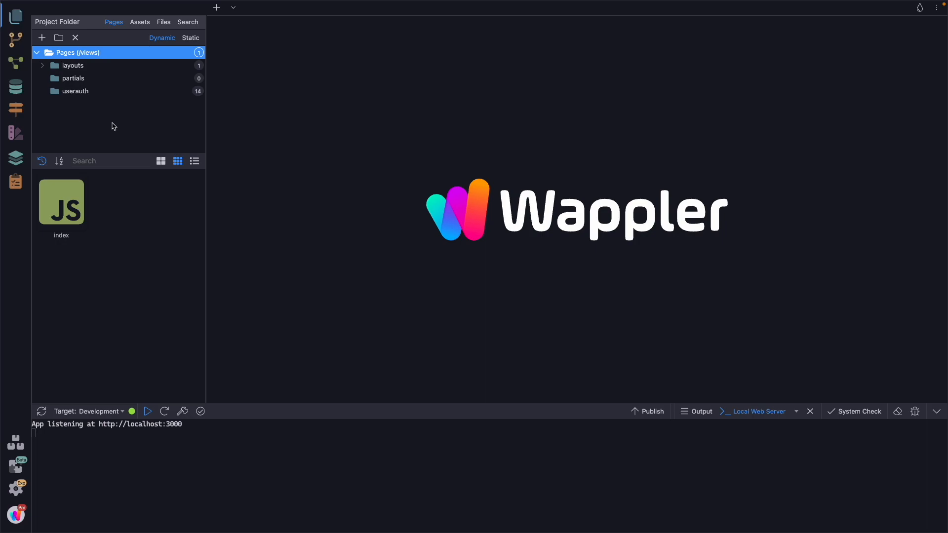
Step: In Wappler's project settings, add a target named Production with Docker as the server type
click(16, 183)
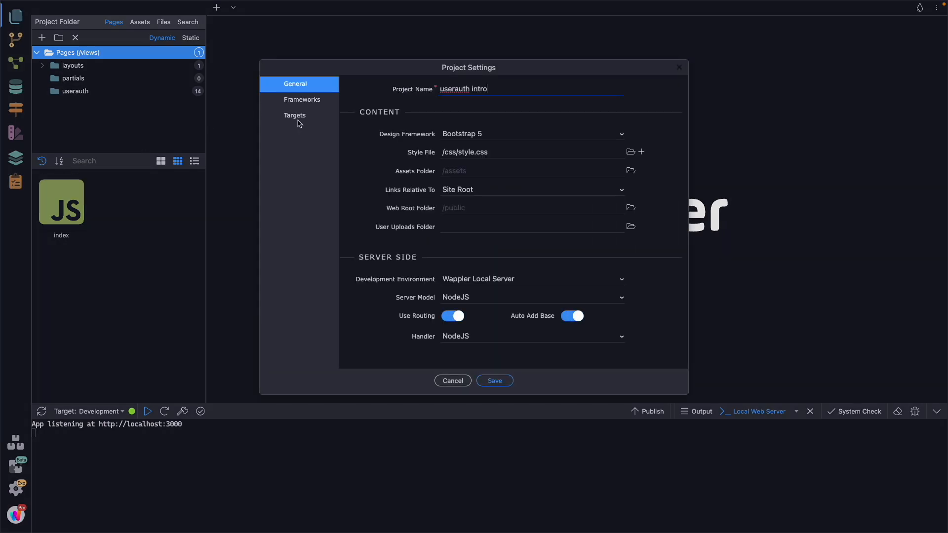
click(298, 116)
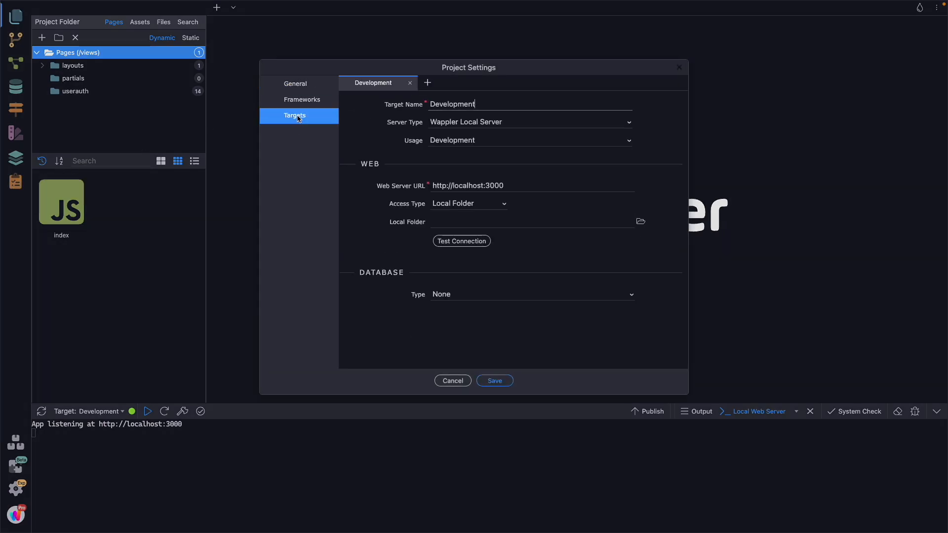
click(427, 82)
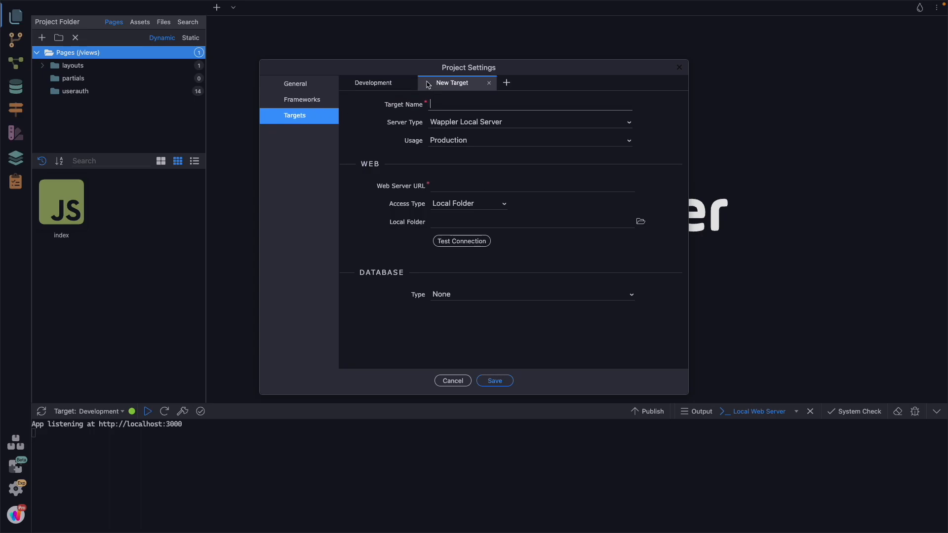
text(Production)
click(502, 123)
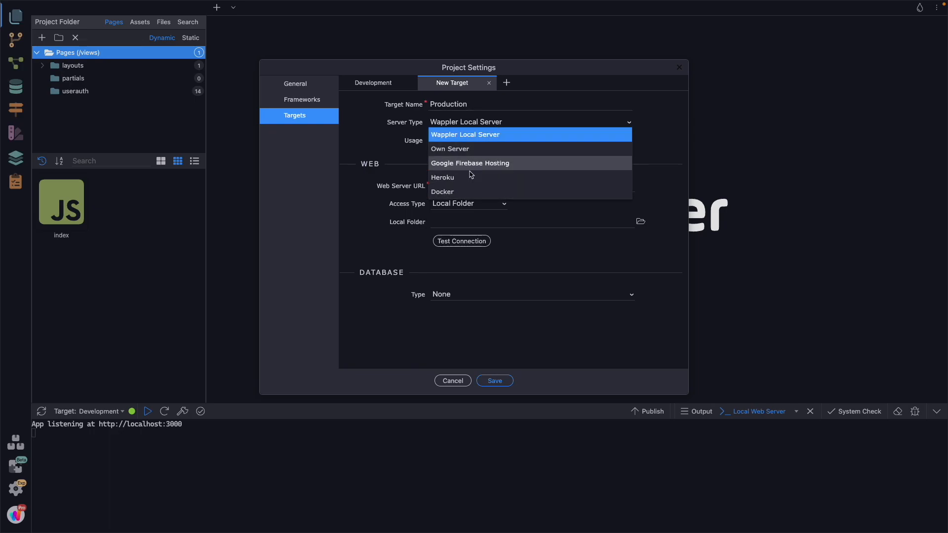
click(469, 192)
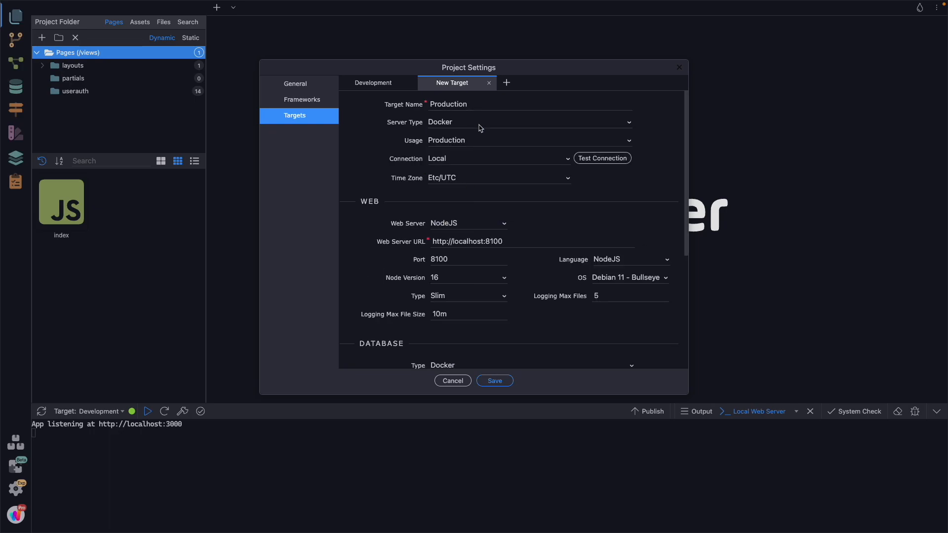
Step: Set the Production target's connection to Remote with type Sockets, and open the Docker machine manager
click(559, 160)
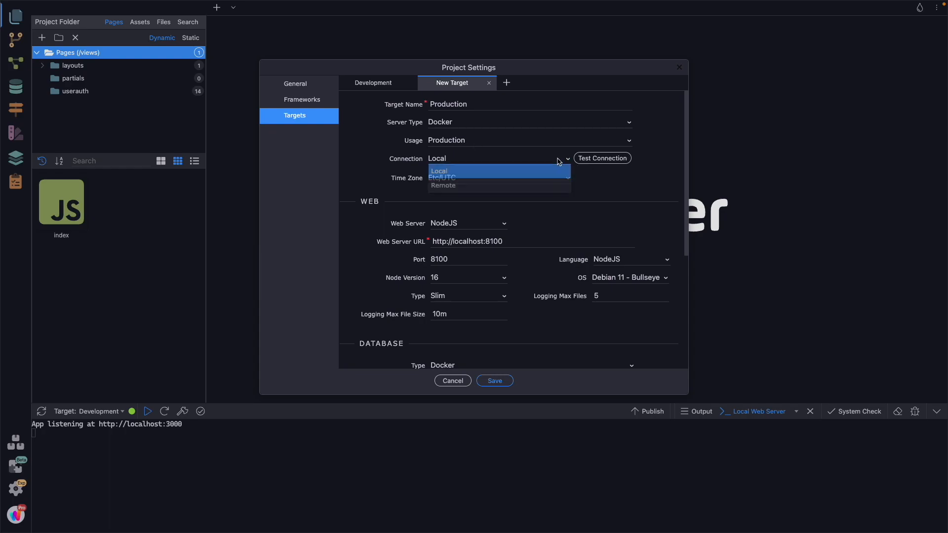
click(515, 186)
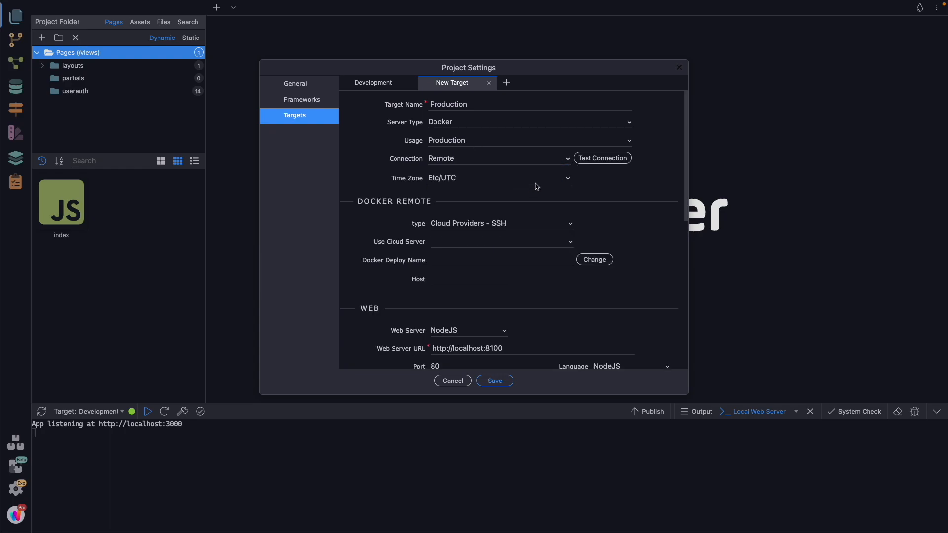
click(508, 223)
click(473, 237)
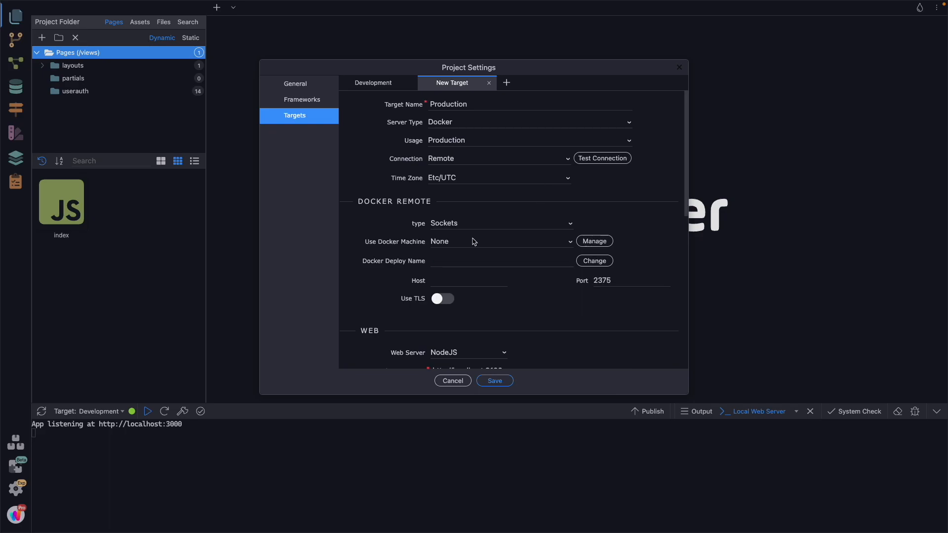
click(594, 242)
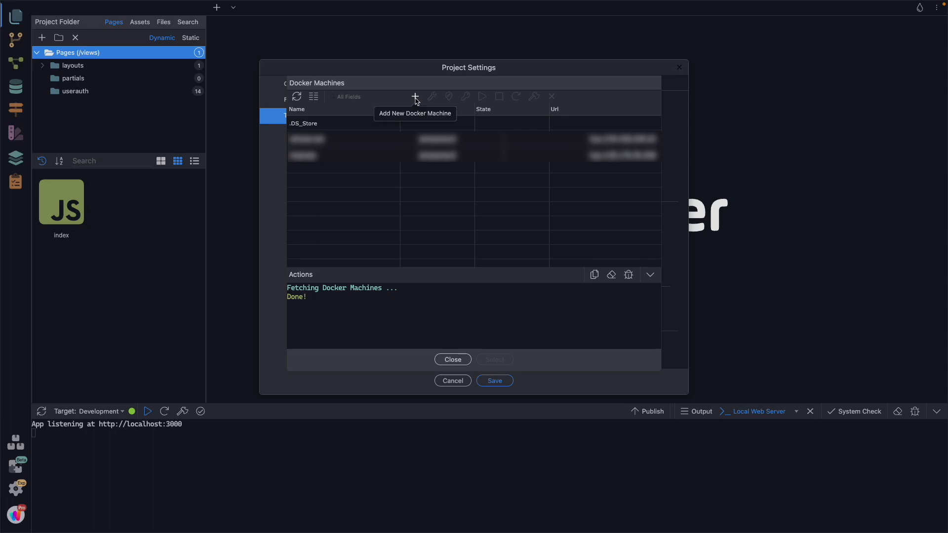
Step: Add a Docker machine named awsdemo with Amazon AWS as provider, and paste in the access key and secret key
click(415, 98)
text(awsdemo)
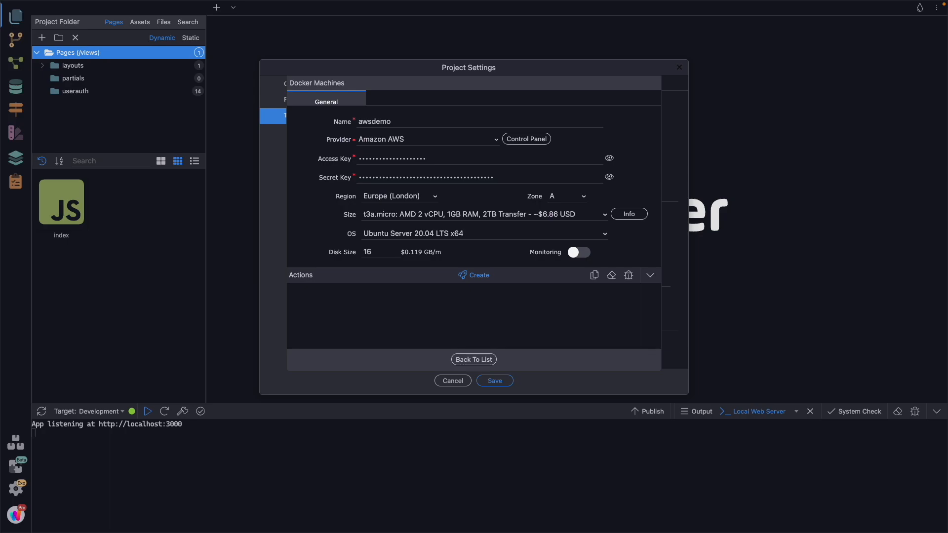
double_click(437, 156)
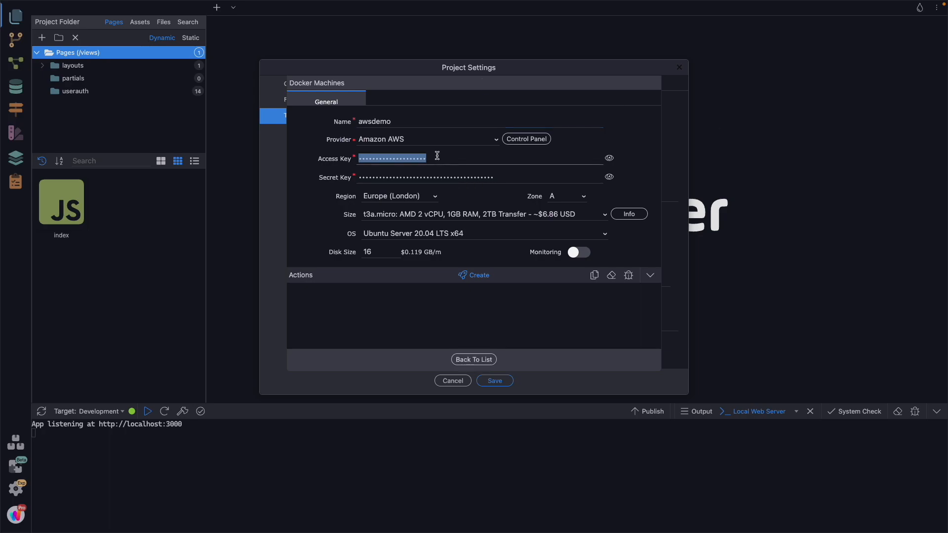
key(super+v)
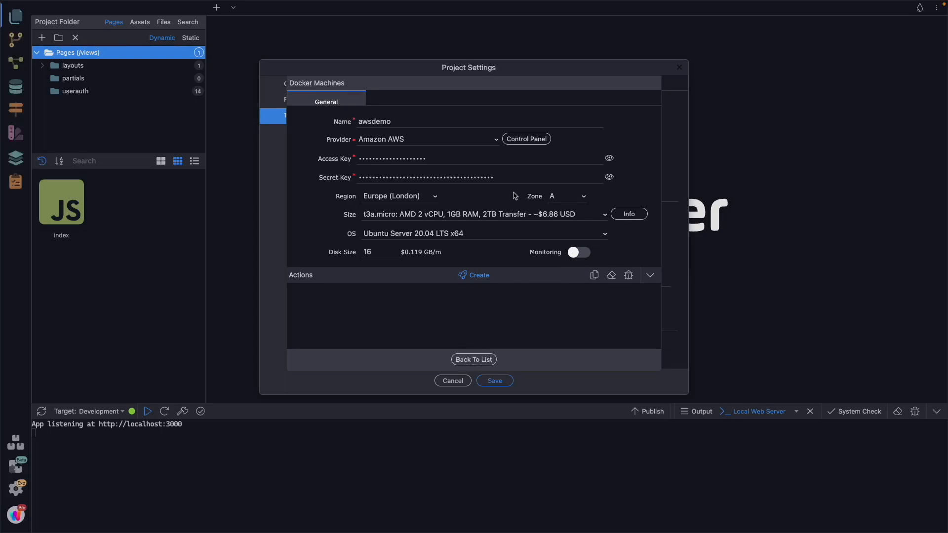
click(504, 179)
double_click(503, 180)
key(super+v)
Step: Choose the t3a.micro size for the awsdemo machine, create it, and return to the Docker machine list
click(486, 215)
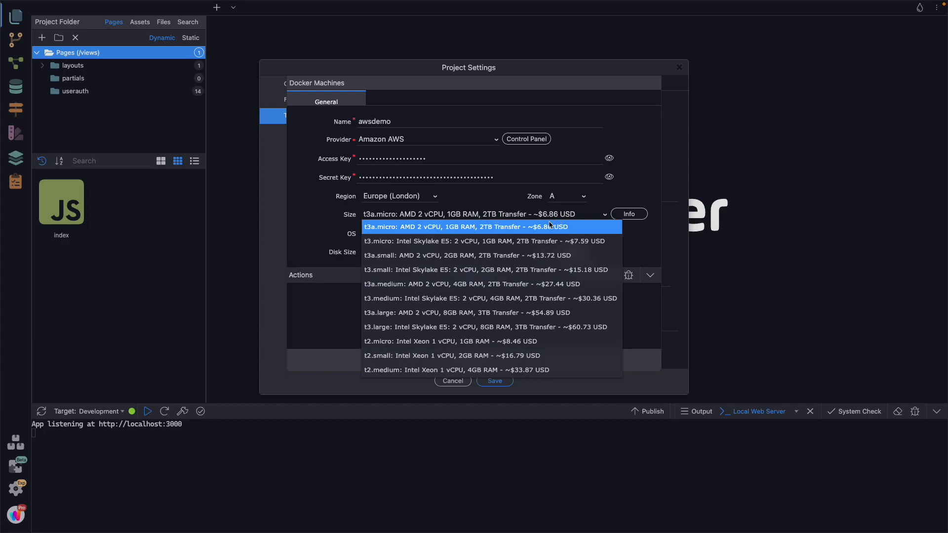
click(492, 228)
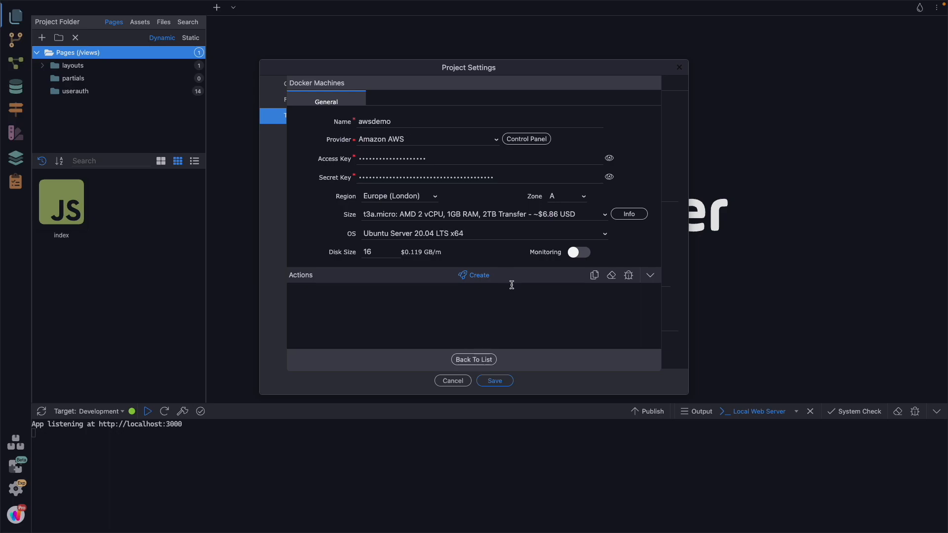
click(478, 275)
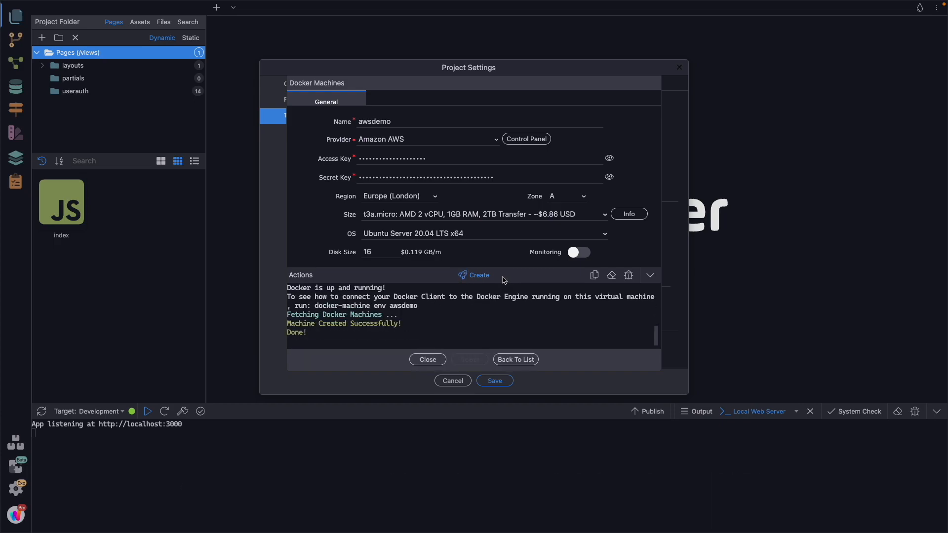
click(516, 360)
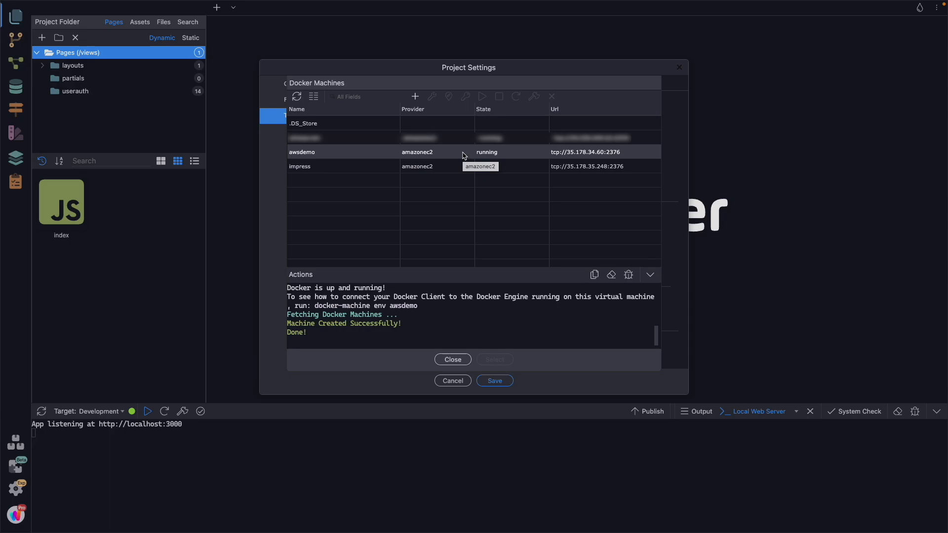
Step: Open the awsdemo machine's IP address setting, copy the address, and go back to the machine list
click(623, 155)
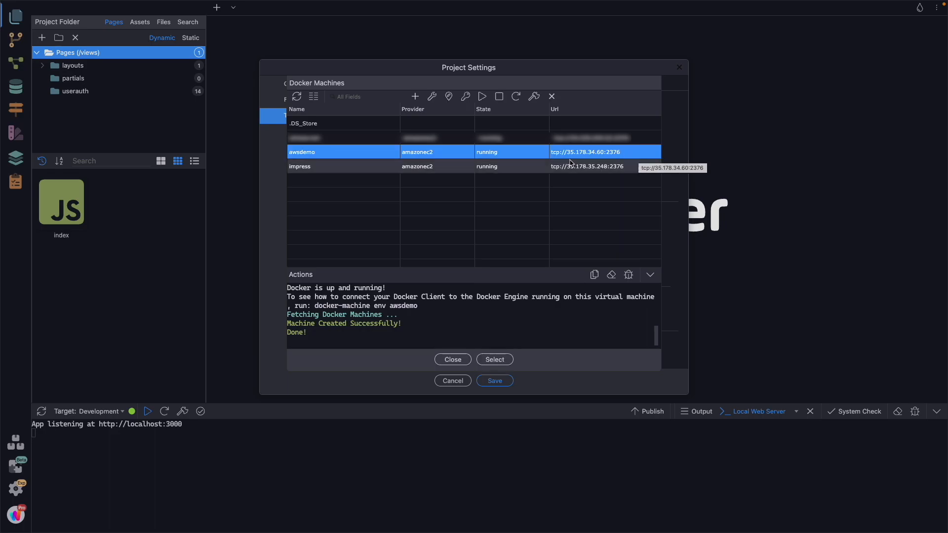
click(450, 98)
drag(439, 120, 330, 121)
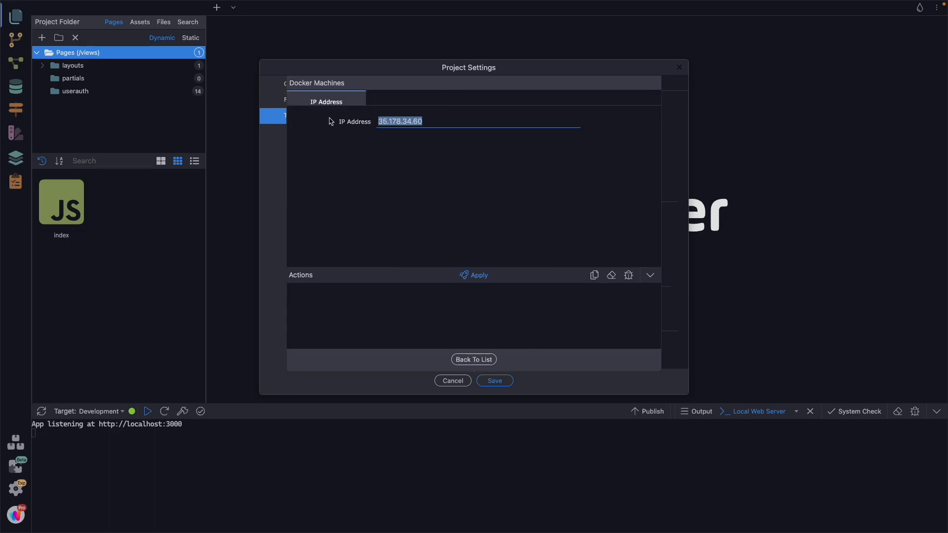
click(474, 359)
Step: Check the domain name in Namecheap's Advanced DNS page and look up its address in Terminal with "host no-c0de.com"
key(ctrl+Left)
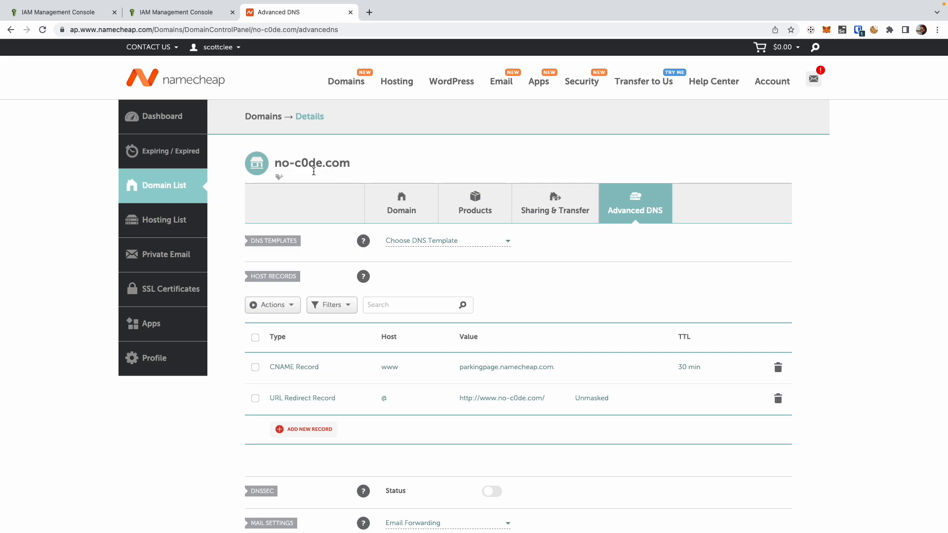
drag(309, 163, 300, 163)
click(379, 163)
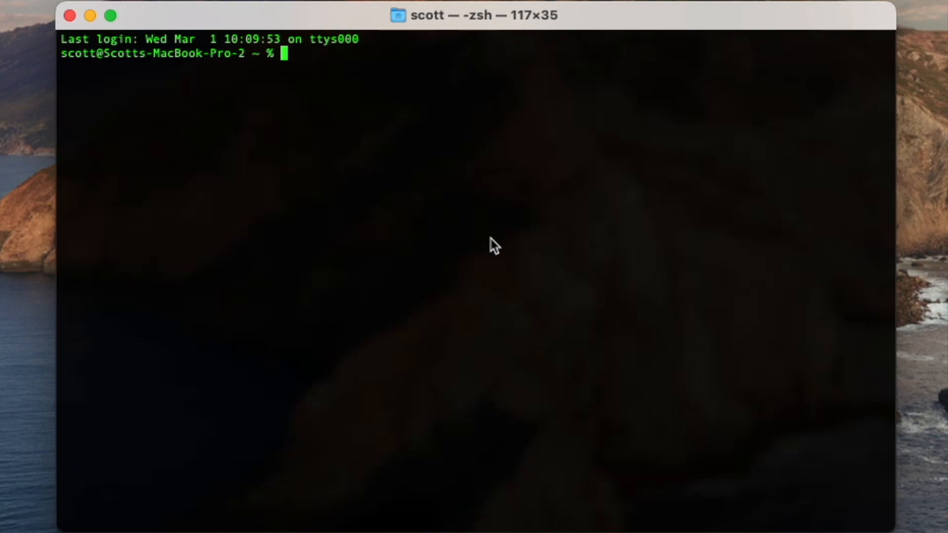
text(host )
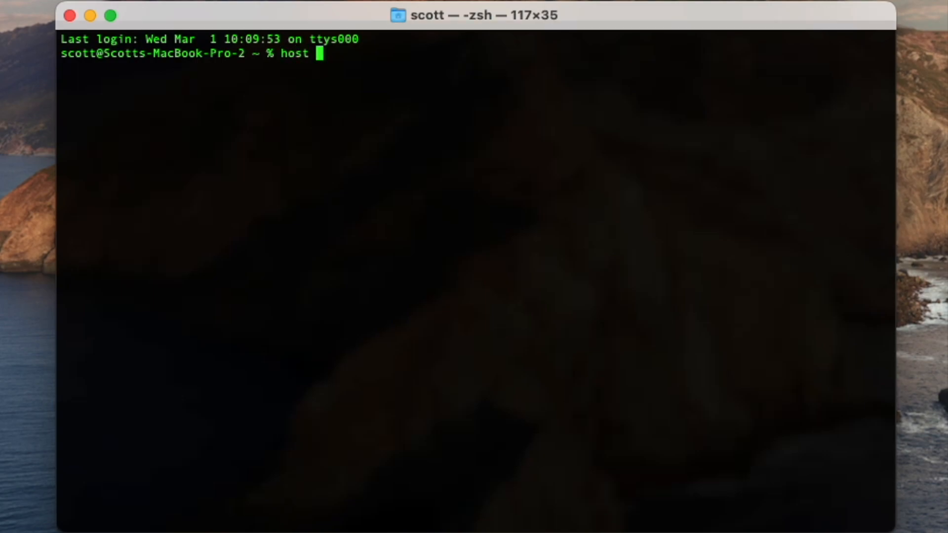
text(no-c0de.com)
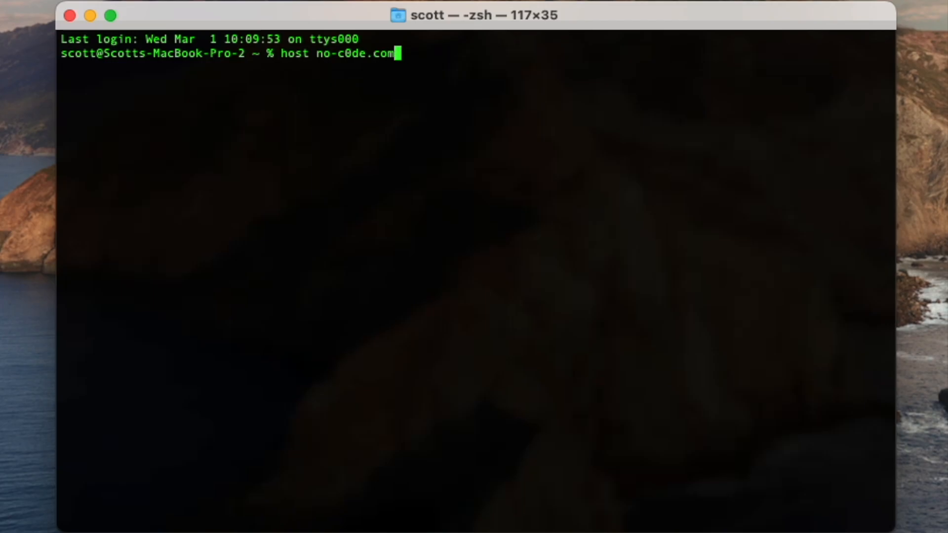
key(Return)
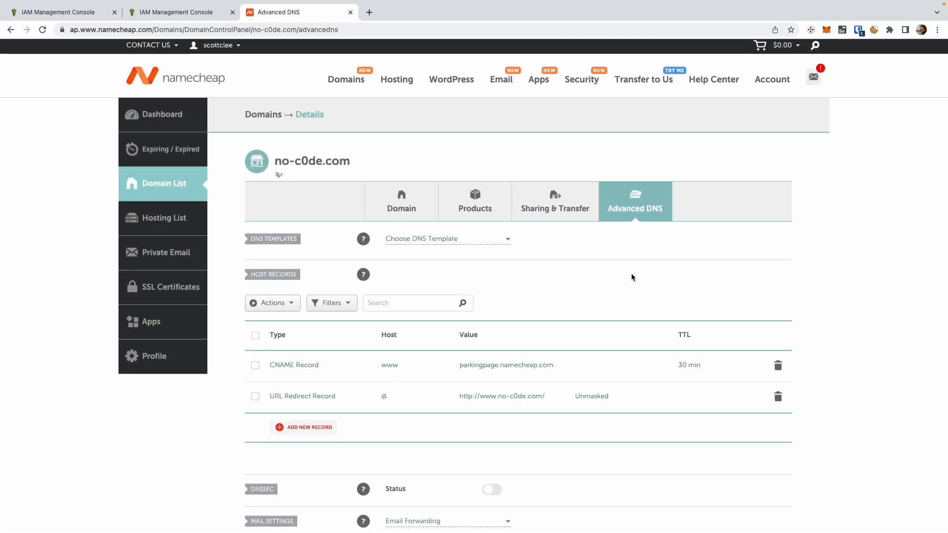
Step: In Namecheap, delete the CNAME record and the URL Redirect record from no-c0de.com's host records
click(778, 366)
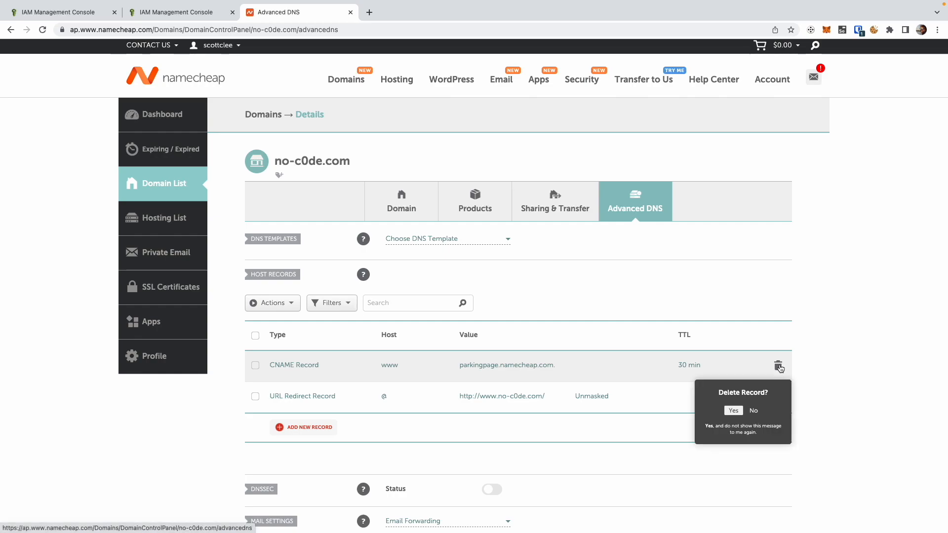
click(734, 411)
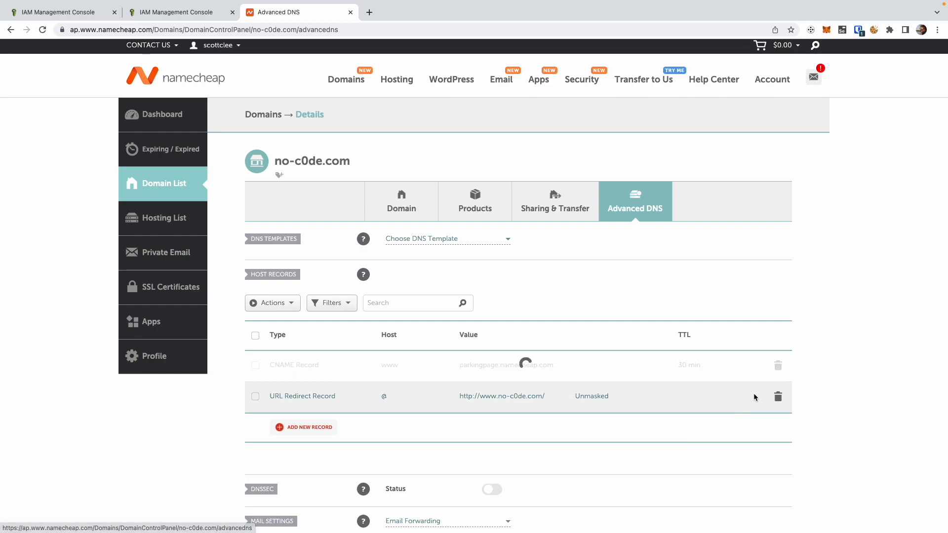
click(777, 365)
click(726, 412)
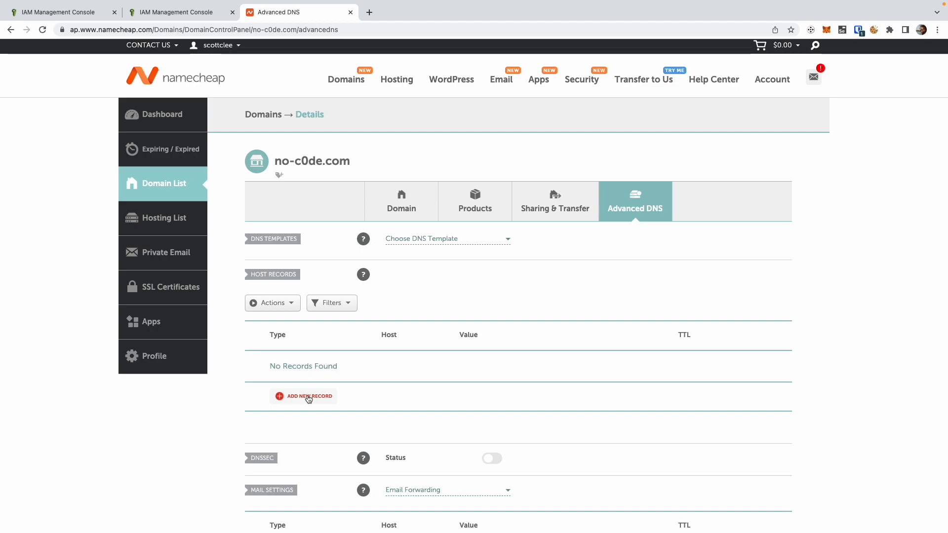
Step: Add and save an A Record with host * pointing to 35.178.34.60
click(308, 396)
click(295, 179)
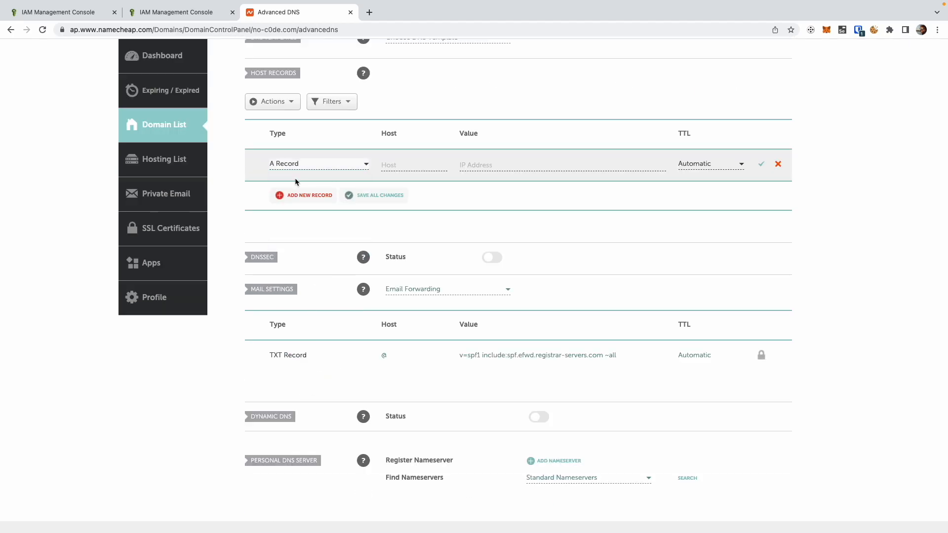
click(404, 166)
text(*)
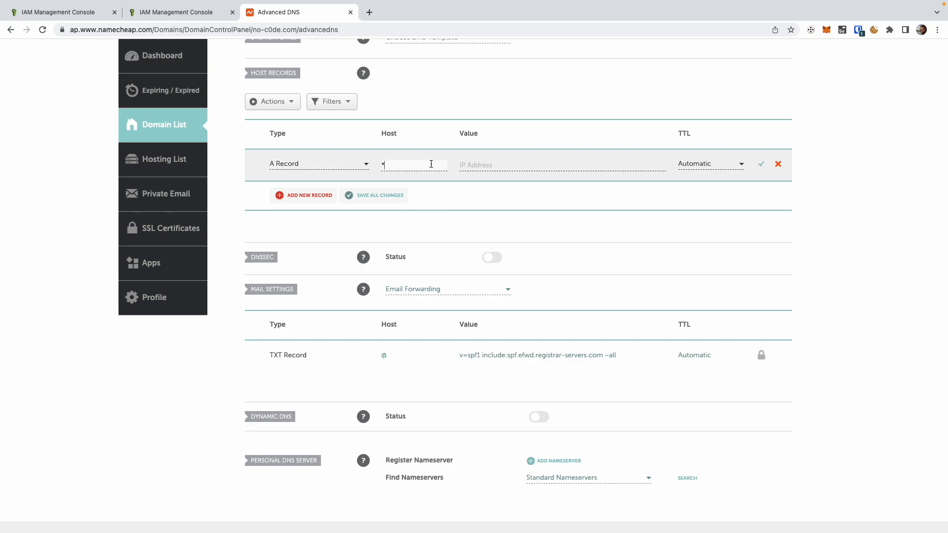
click(469, 163)
text(35.178.34.60)
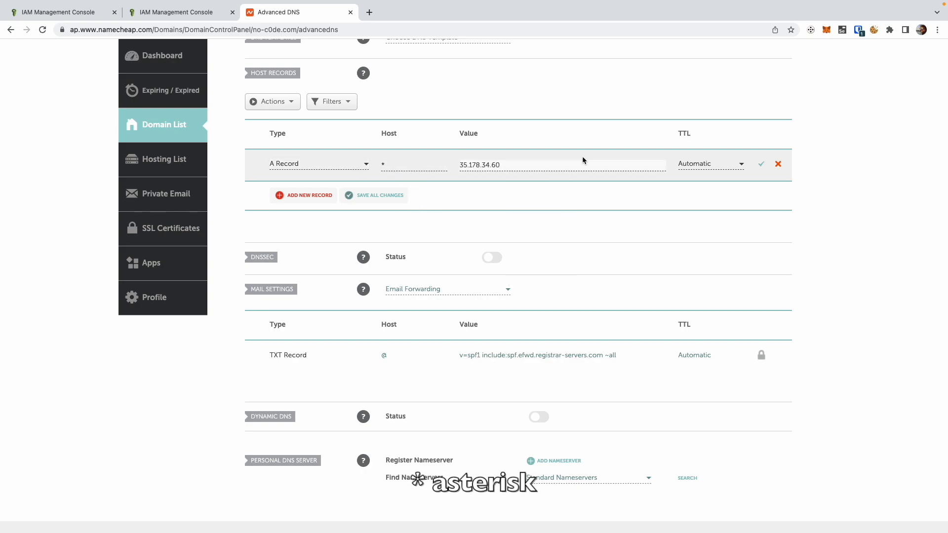
click(760, 166)
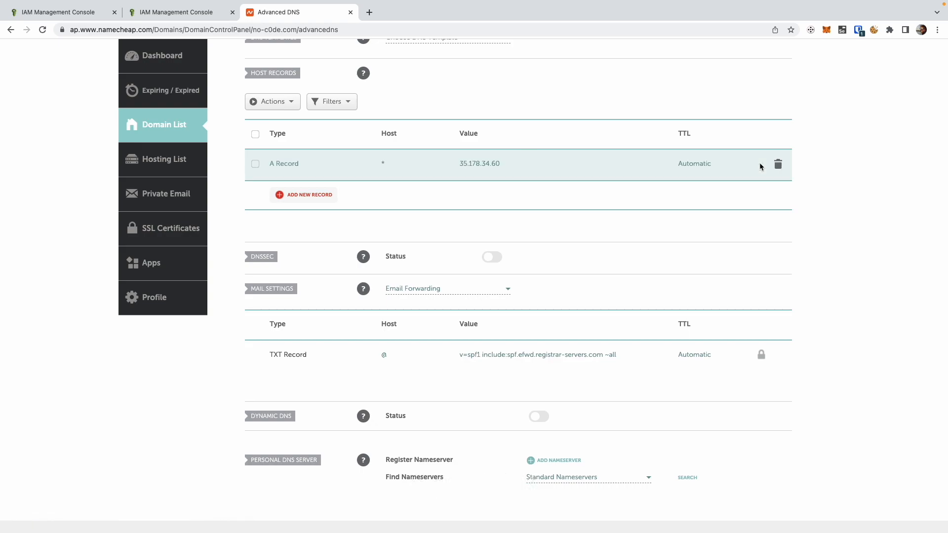
Step: Add and save an A Record with host www pointing to 35.178.34.60
click(303, 195)
click(298, 208)
click(425, 195)
text(www)
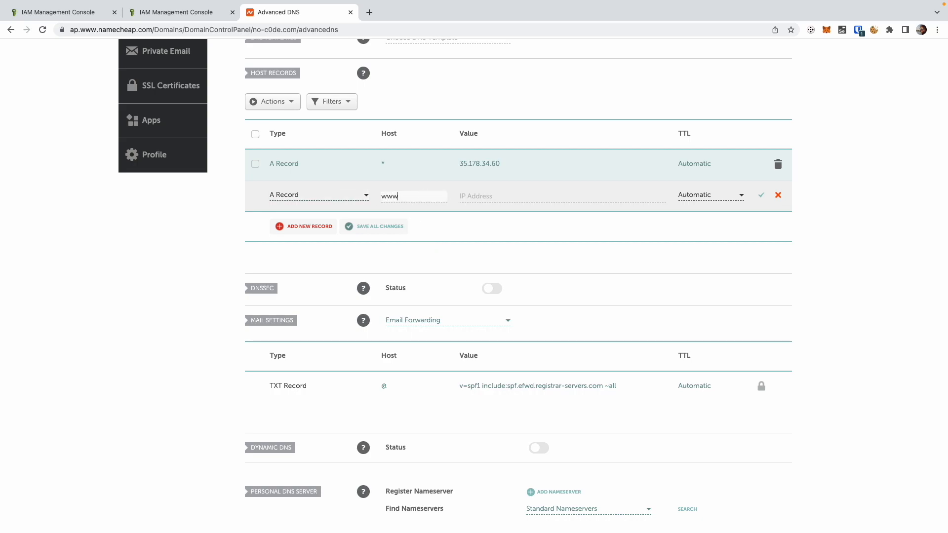
click(497, 192)
text(35.178.34.60)
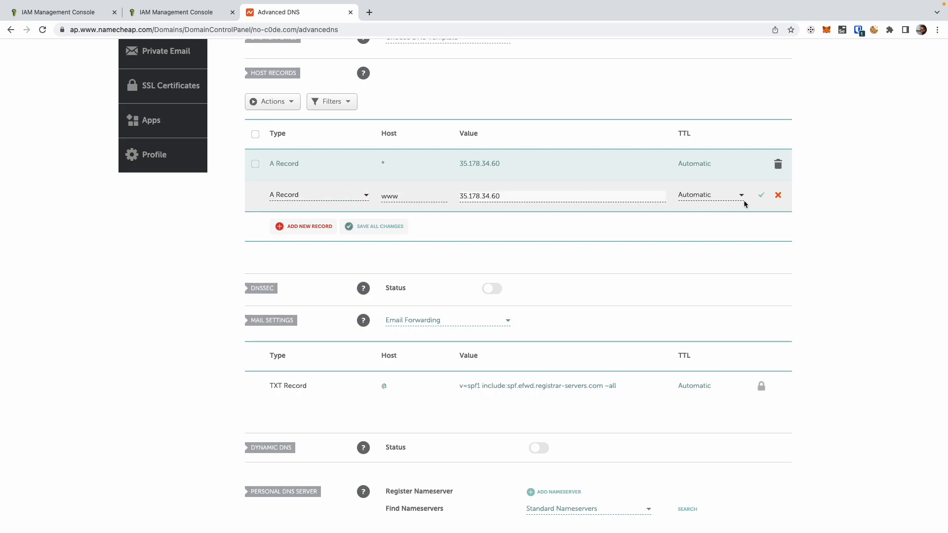
click(762, 196)
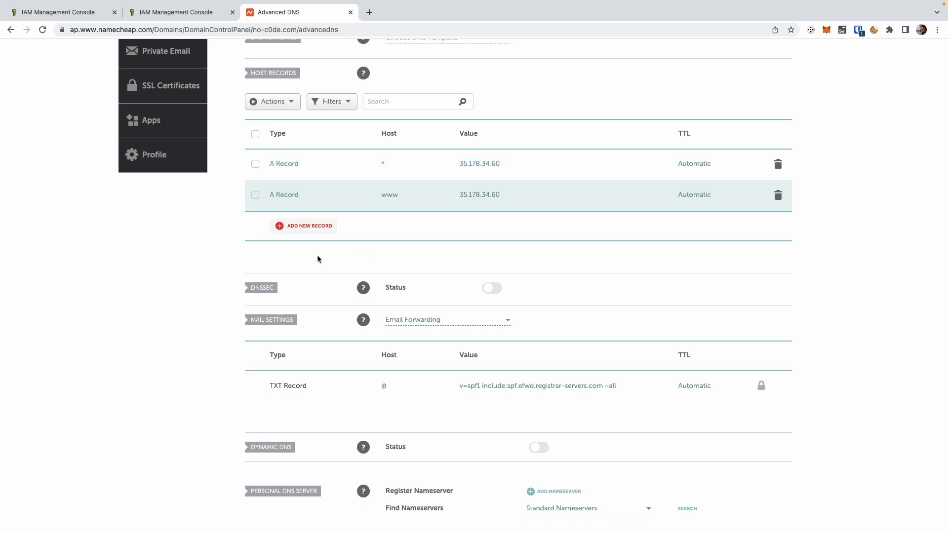
Step: Add and save an A Record with host @ pointing to 35.178.34.60
click(309, 232)
click(316, 196)
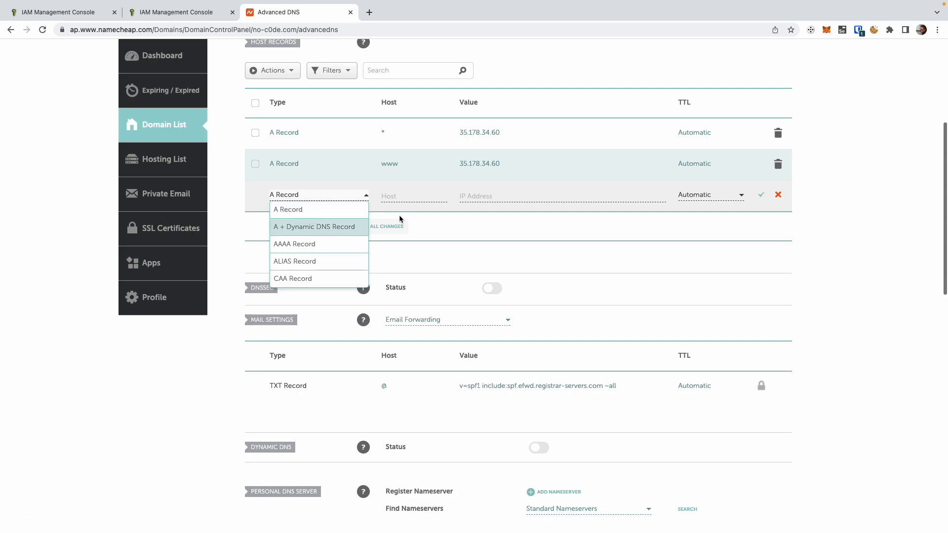
click(318, 216)
click(406, 193)
click(413, 218)
click(516, 193)
text(35.178.34.60)
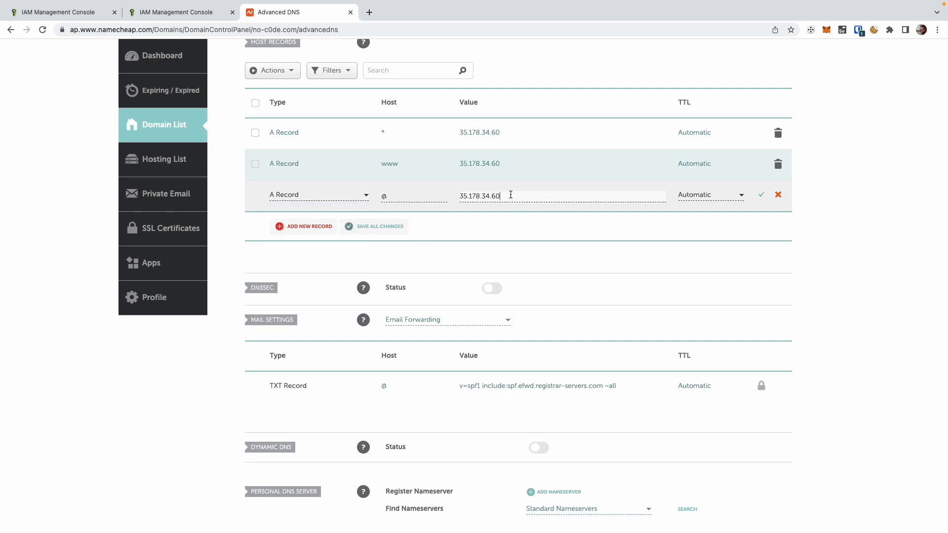
click(762, 195)
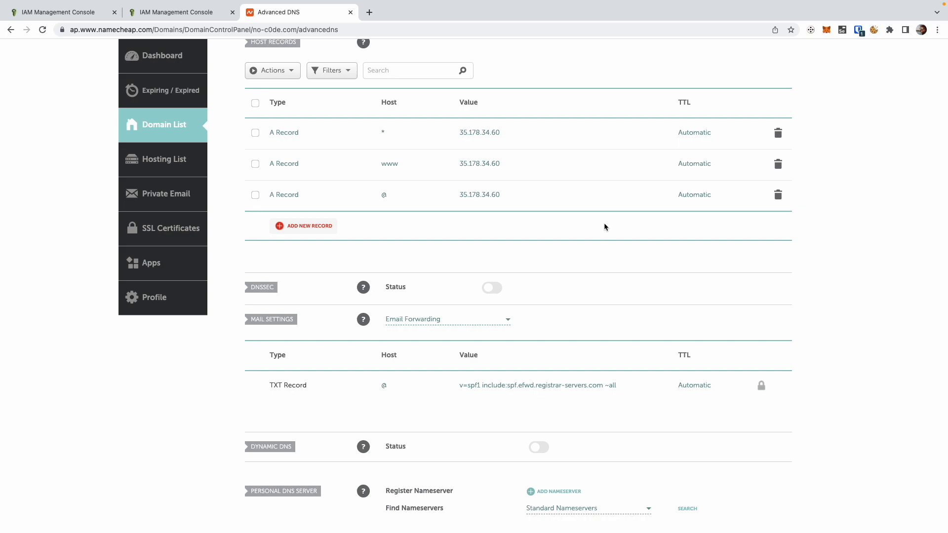
Step: Switch to Terminal and run "host no-c0de.com" again to check the domain's updated DNS address
key(ctrl+Left)
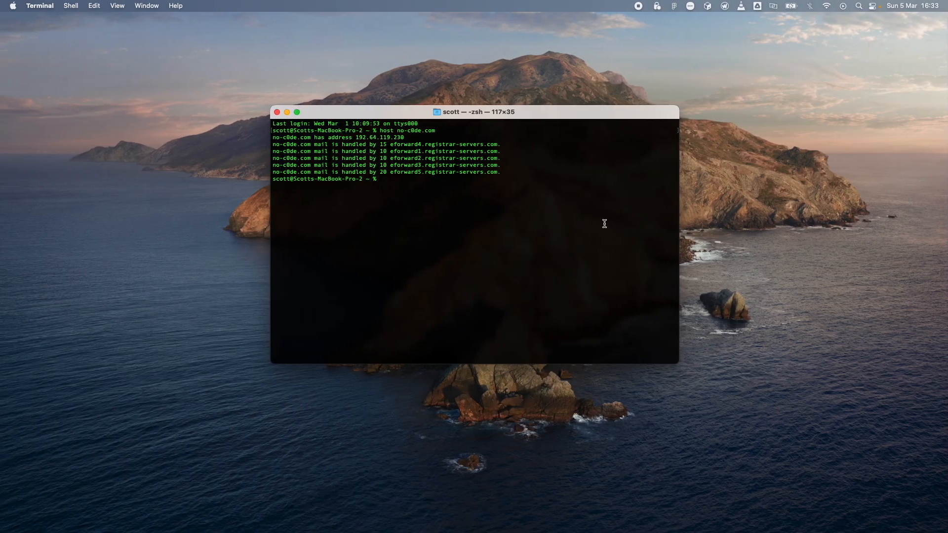
key(Up)
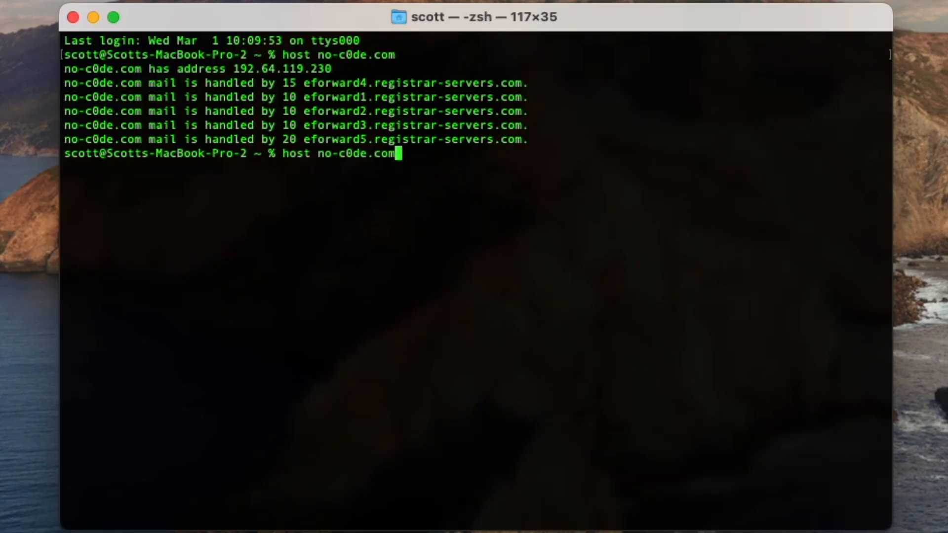
key(Return)
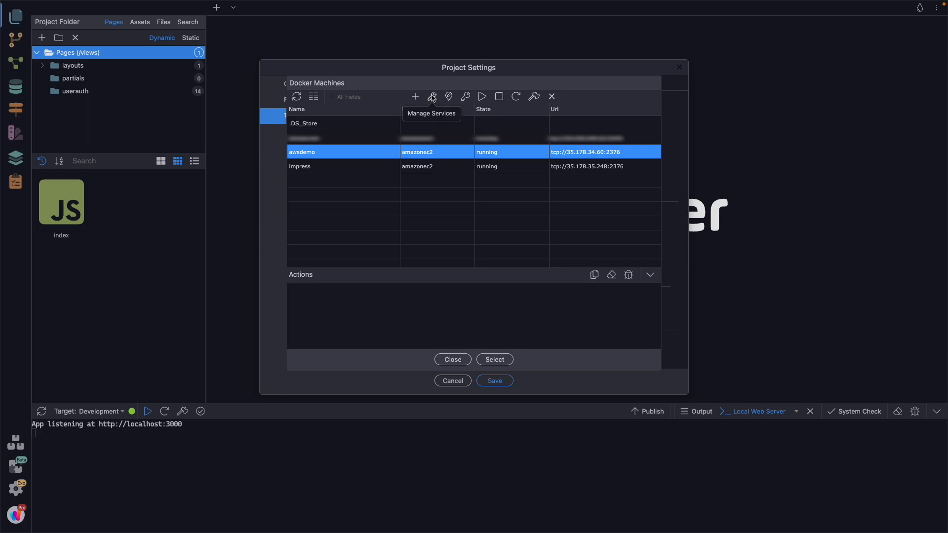
Step: In Wappler, enable Portainer and Traefik in the awsdemo machine's services and enter the Let's Encrypt e-mail address
click(432, 97)
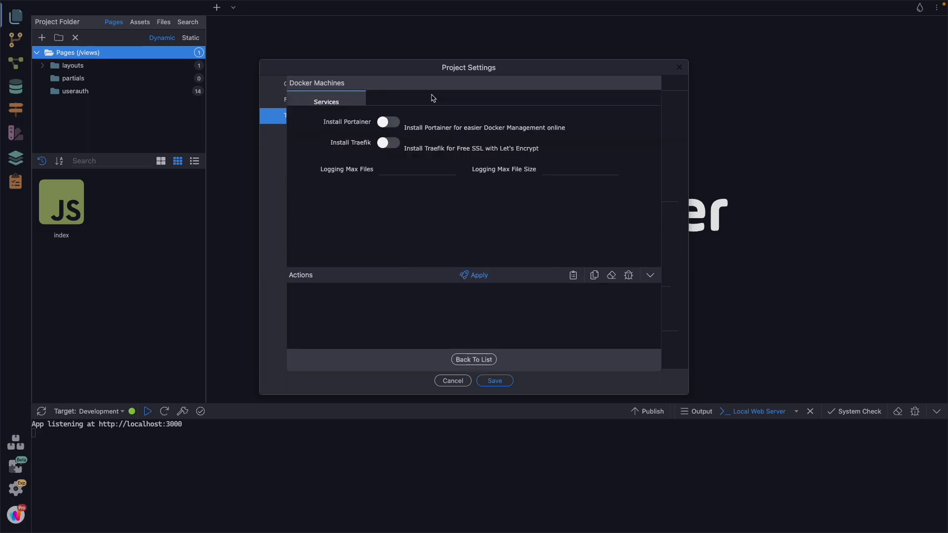
click(390, 122)
click(387, 142)
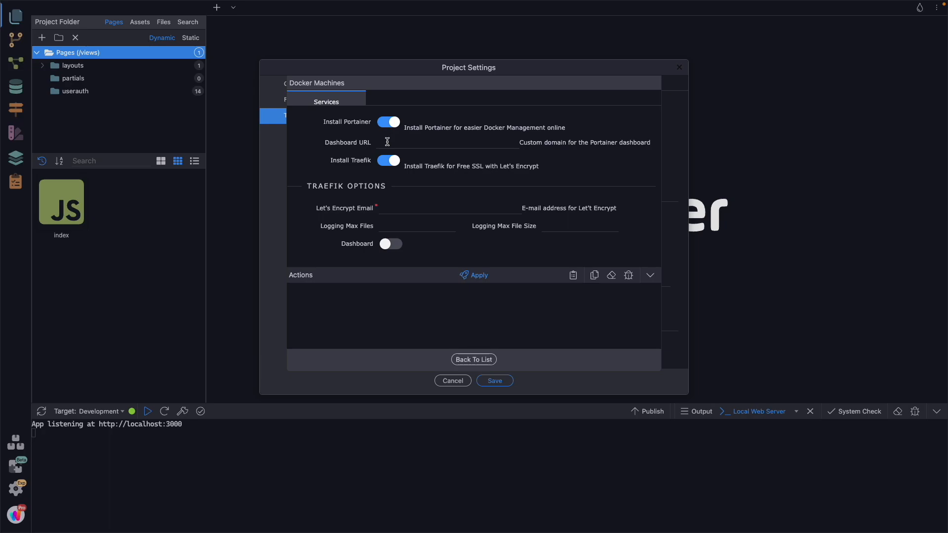
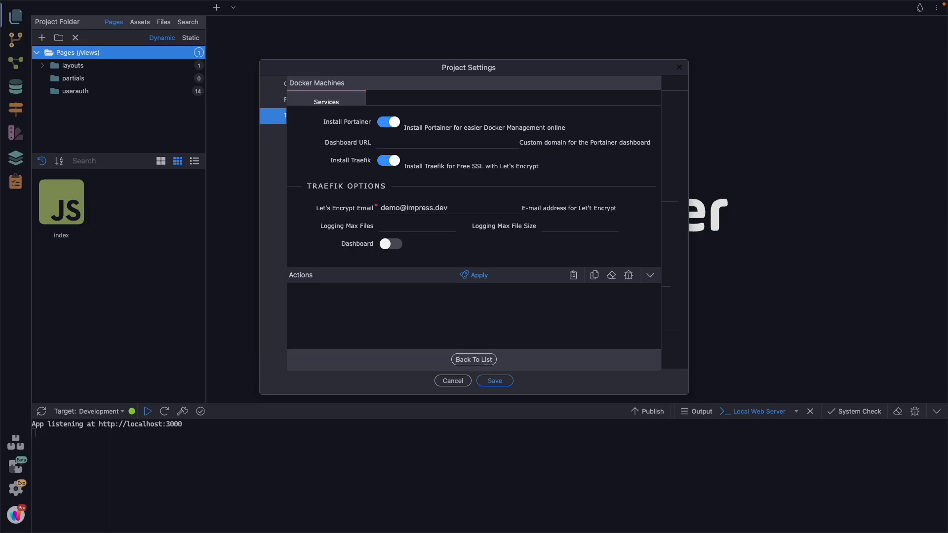
Step: Enable the Traefik dashboard, secure it with the user admin, and enter the dashboard password
click(388, 246)
click(518, 245)
scroll(518, 244, down, 1)
click(404, 230)
text(admin)
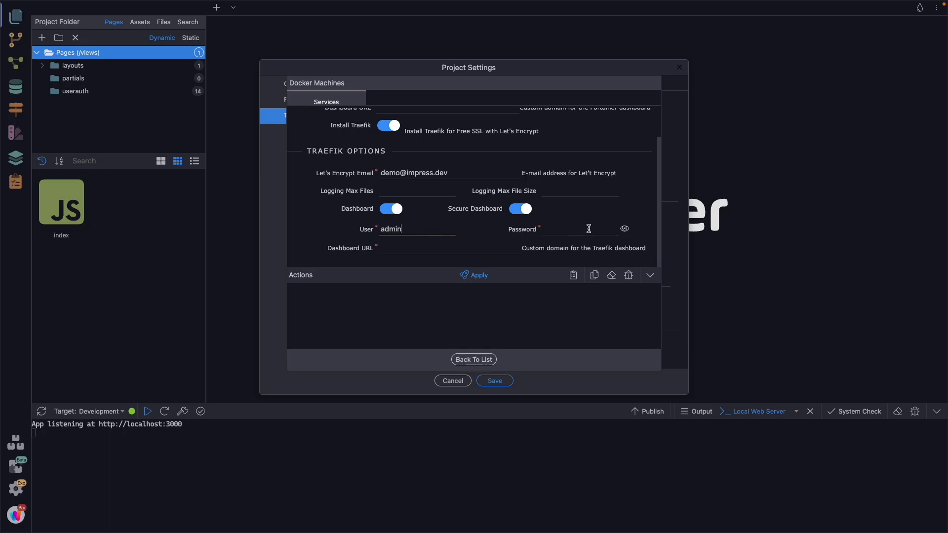
click(588, 228)
text(adminpassword)
Step: Set the custom domain for the Traefik dashboard to traefik.no-c0de.com
click(407, 249)
text(trae)
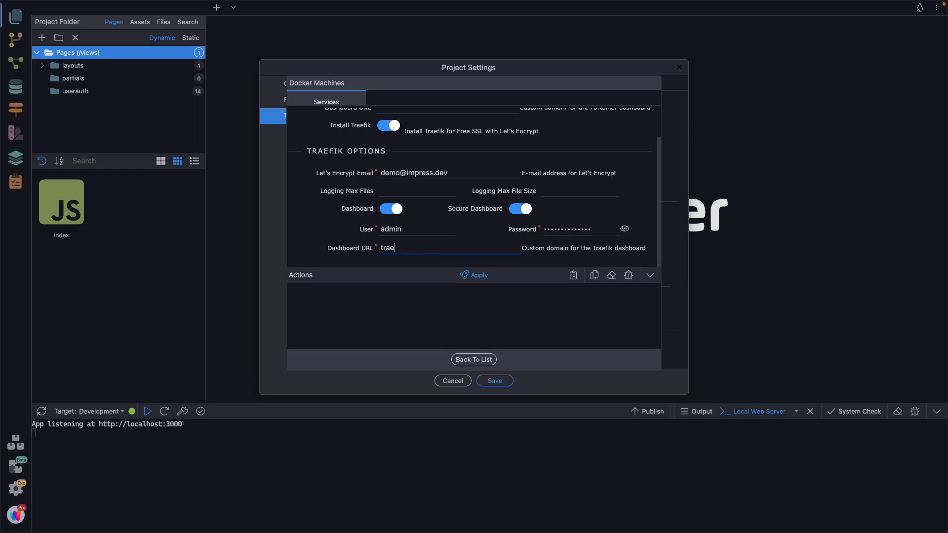
text(fik.)
text(no-)
text(c0de.)
text(dev)
Step: Set the custom domain for the Portainer dashboard to portainer.no-c0de.com
scroll(416, 213, up, 2)
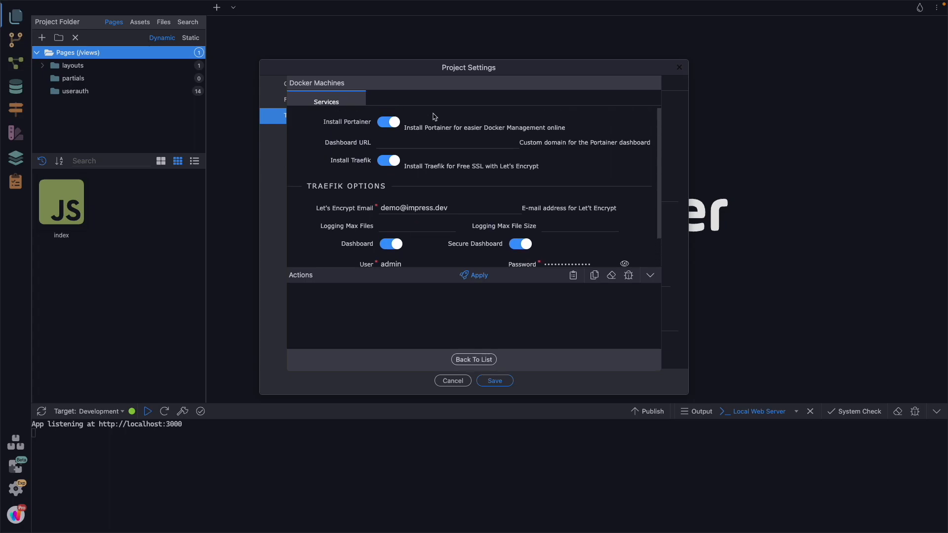
click(400, 142)
text(portainer.no-c0de.com)
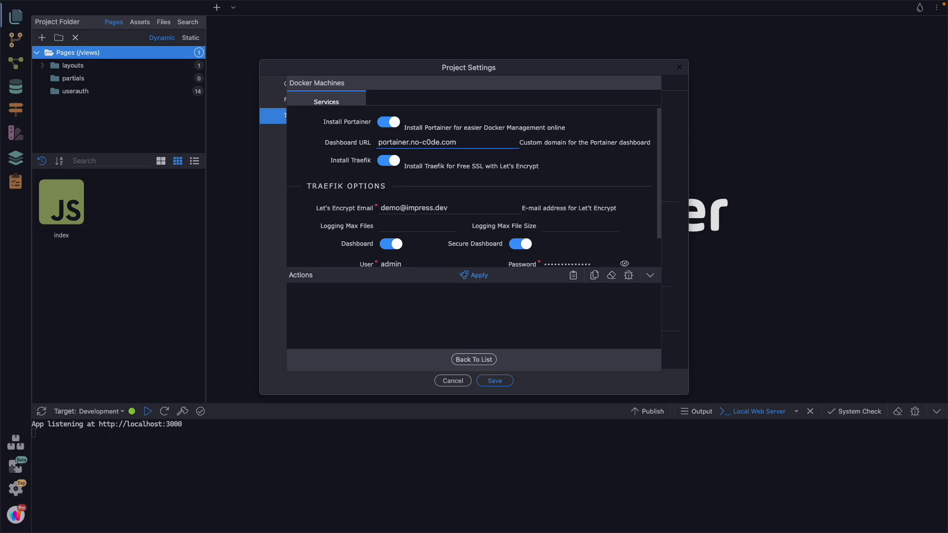
Step: Apply the Portainer and Traefik service changes to the awsdemo machine and return to the Docker machine list
scroll(439, 229, down, 2)
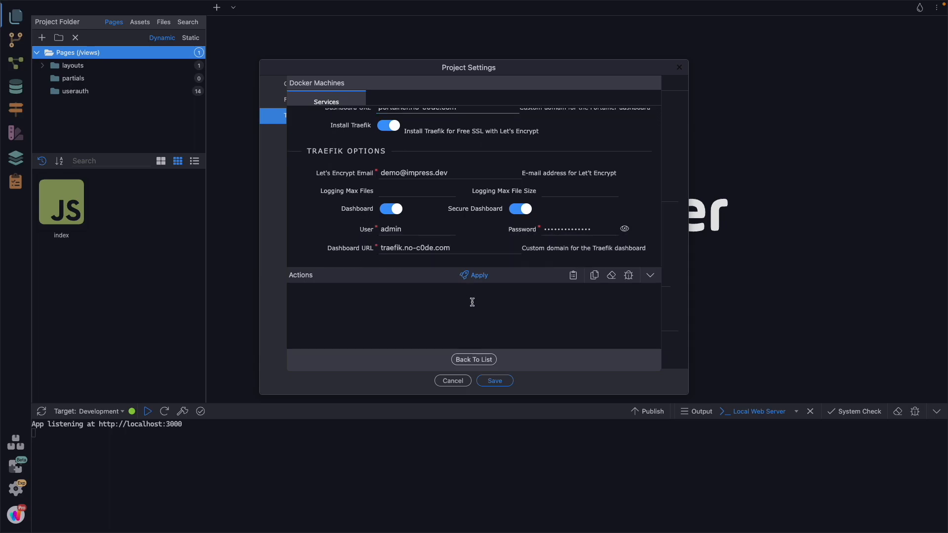
click(480, 275)
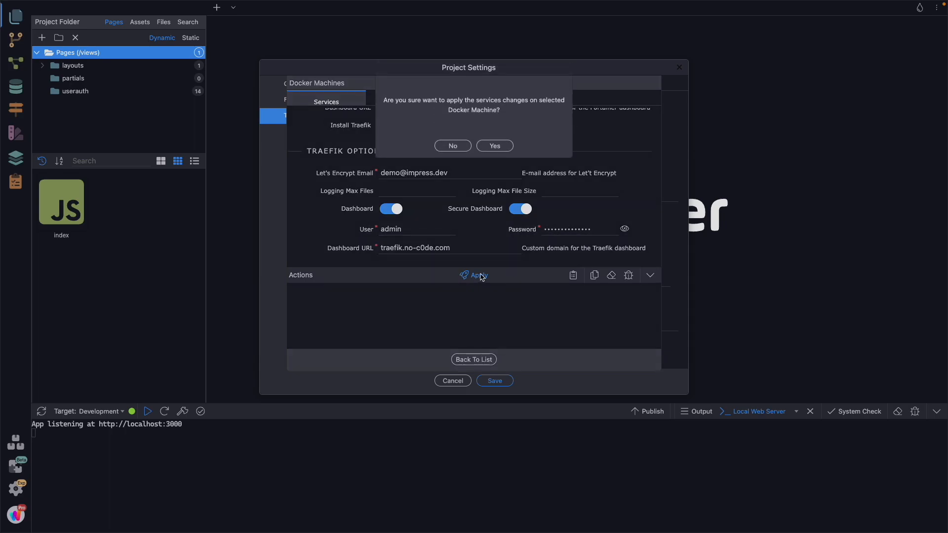
click(495, 147)
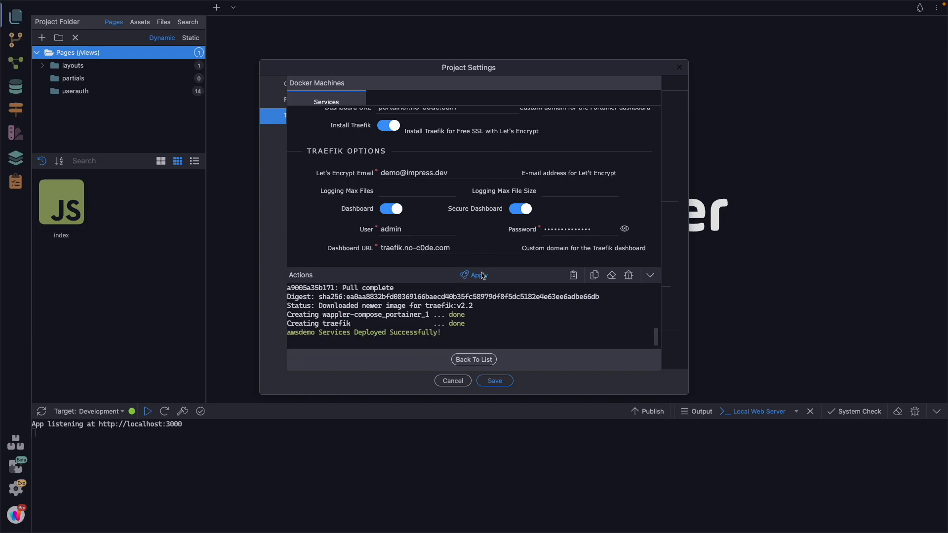
click(474, 360)
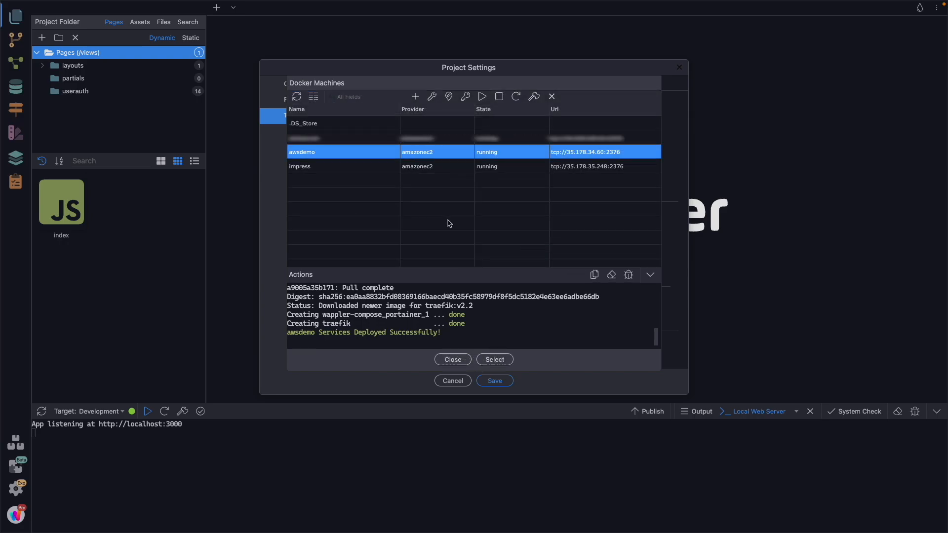
Step: Switch to Chrome and load portainer.no-c0de.com in a new tab
key(ctrl+Left)
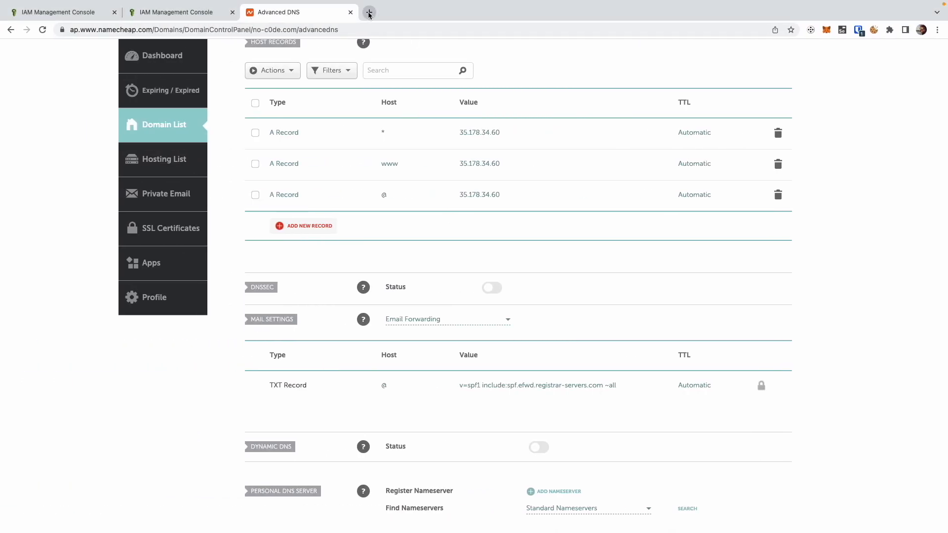
click(369, 12)
text(portainer)
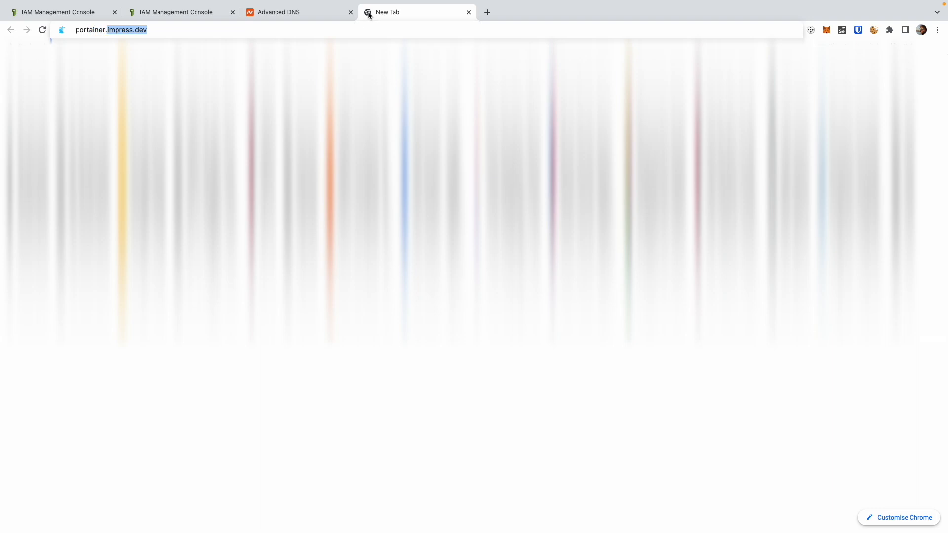
text(.no-c0de.com/#!/init/admin)
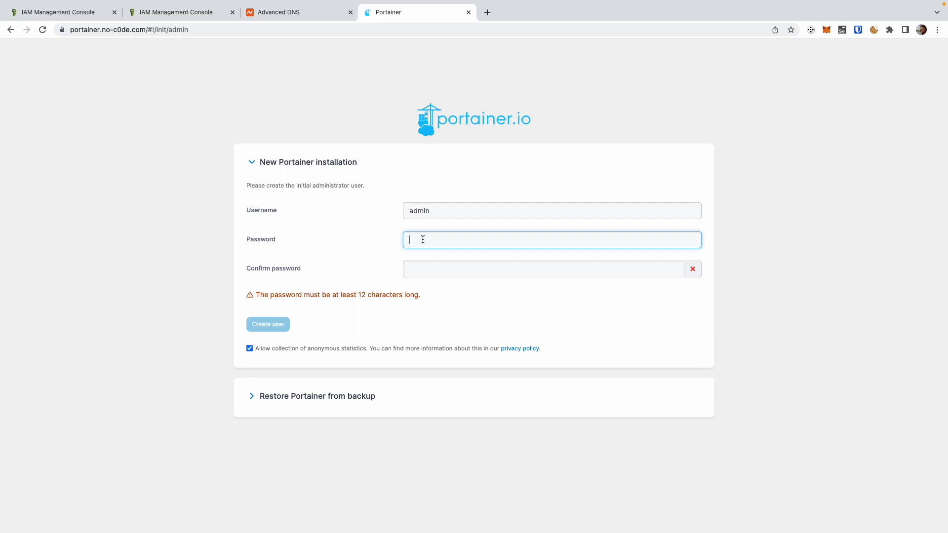
Step: Create the initial Portainer administrator admin by entering and confirming the account password, and dismiss Chrome's offer to save it
text(••••••••••••••)
key(Tab)
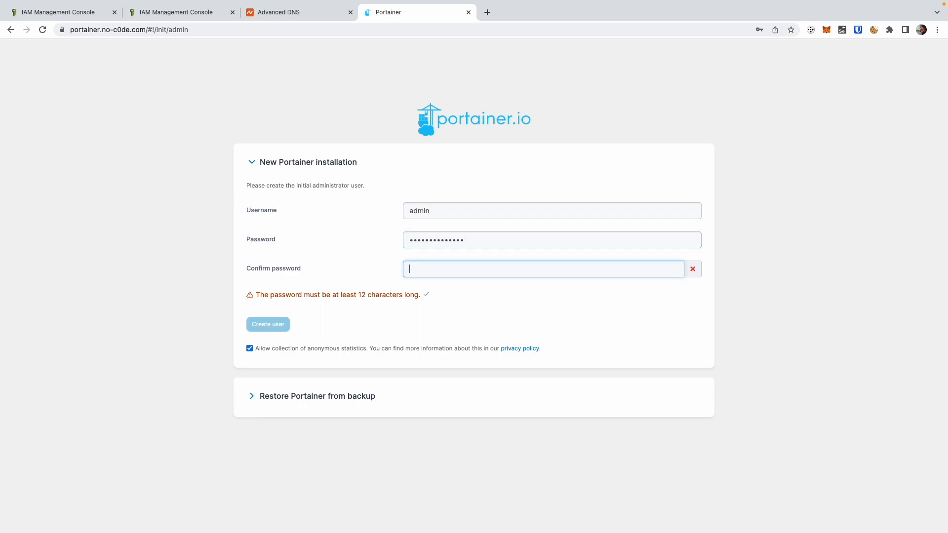
text(••••••••••••••)
click(270, 324)
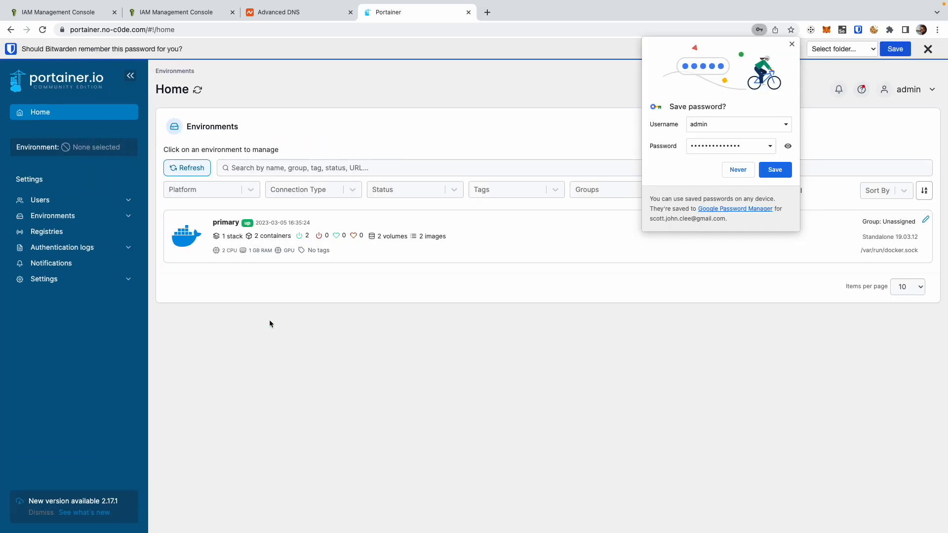
click(792, 44)
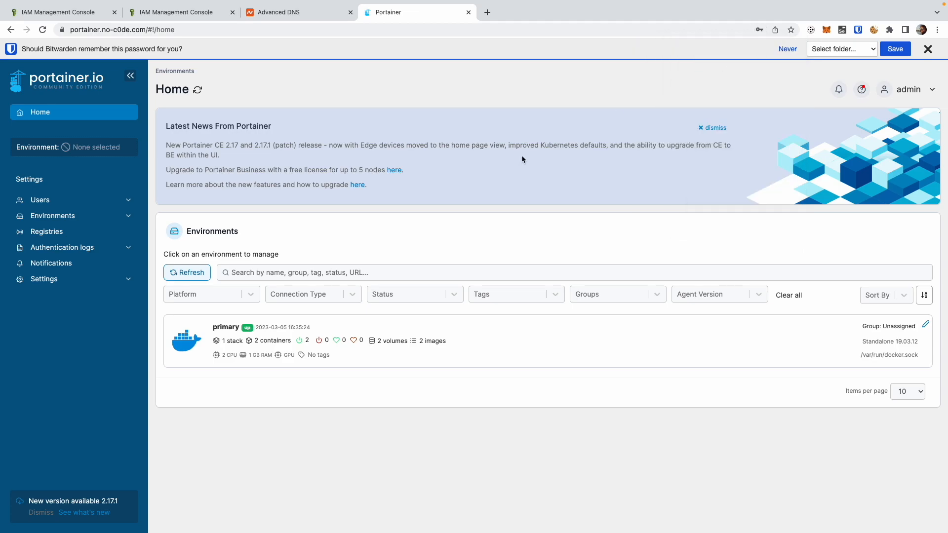
Step: Open the primary environment in Portainer and review its image list and container list
click(456, 335)
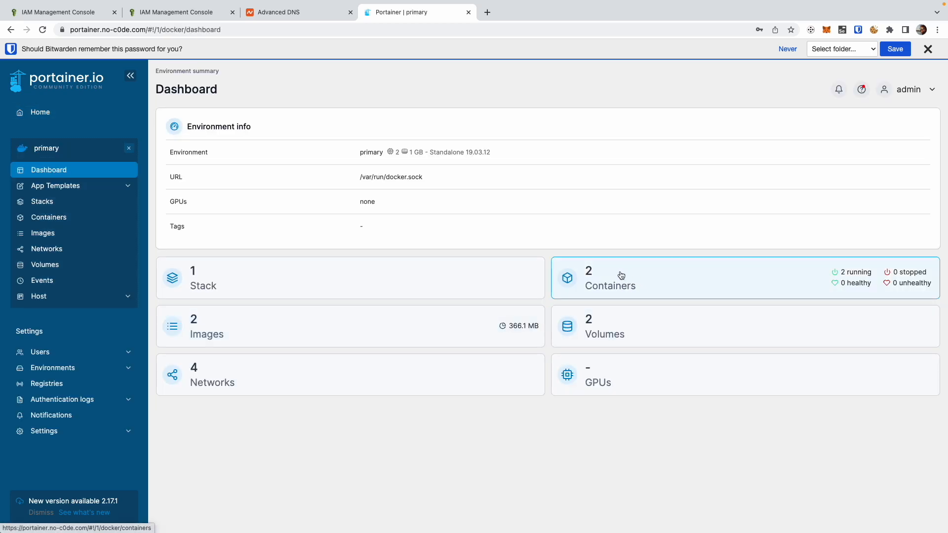
click(228, 327)
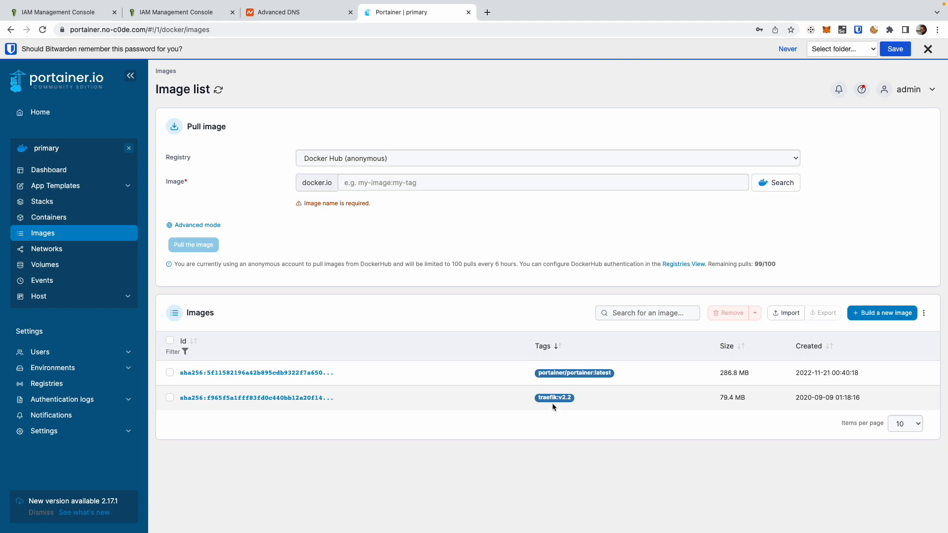
click(49, 218)
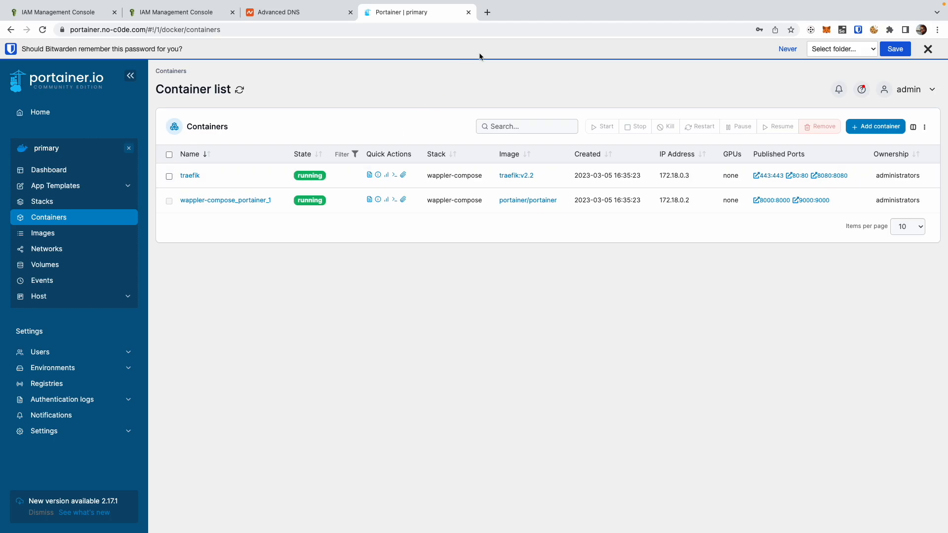
Step: Load traefik.no-c0de.com in a new browser tab
click(491, 16)
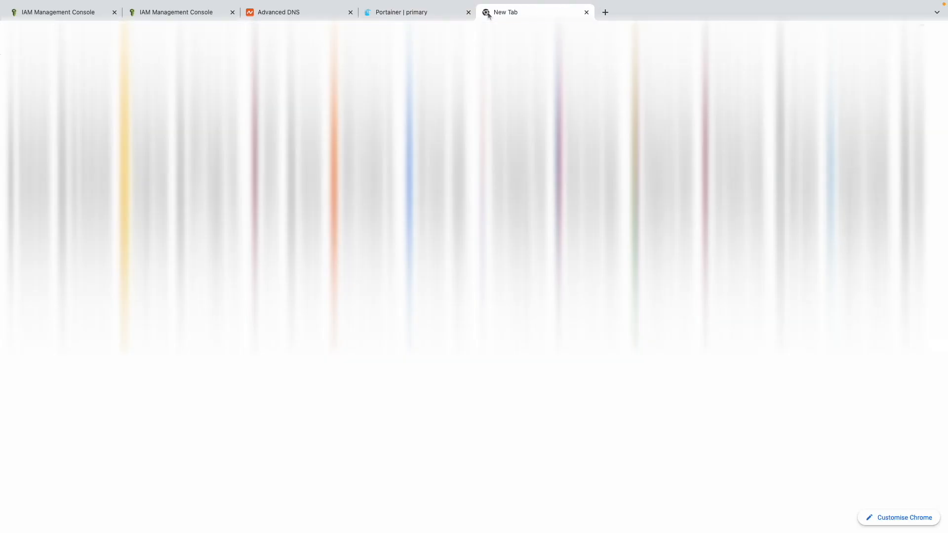
text(traefik)
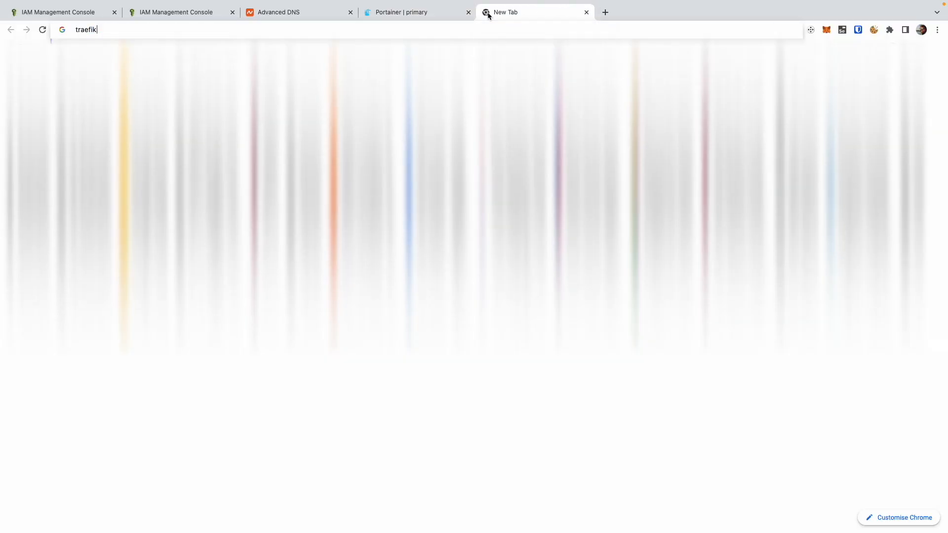
text(.)
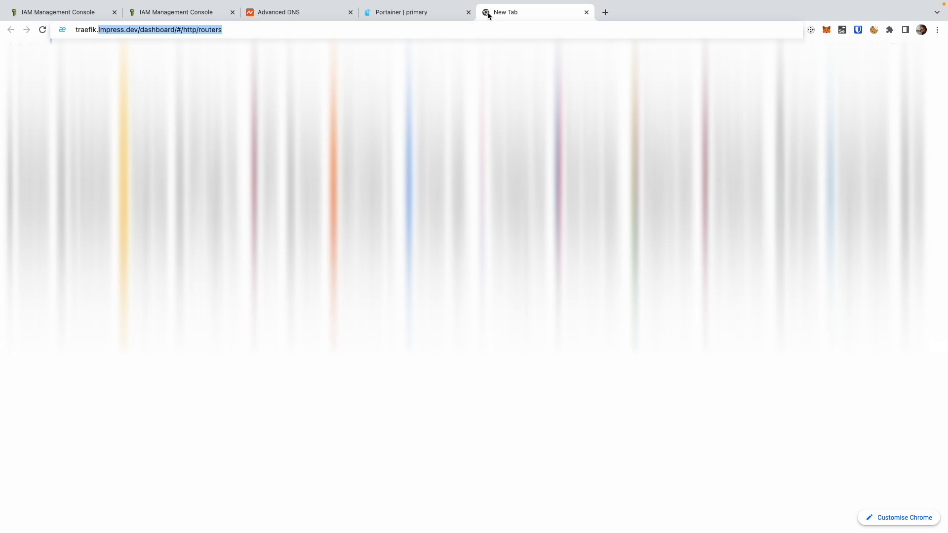
text(no-c0de.com)
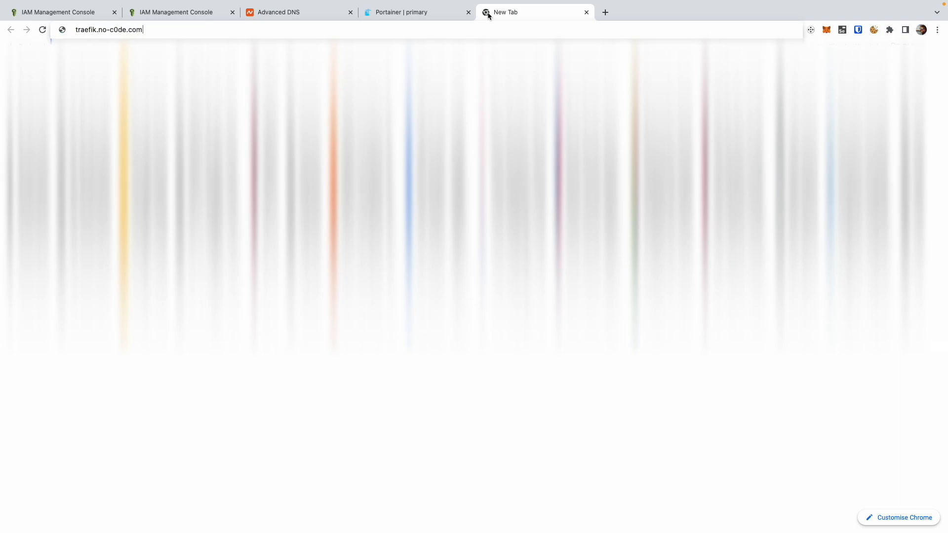
key(Return)
Step: Sign in to the Traefik dashboard as admin with the dashboard password and view its HTTP section
text(admin)
key(Tab)
text(**************)
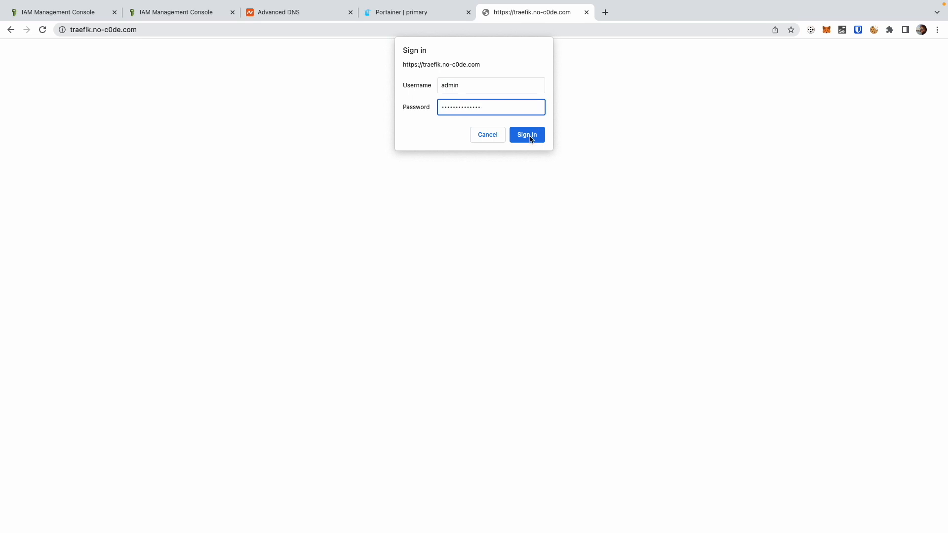
click(527, 135)
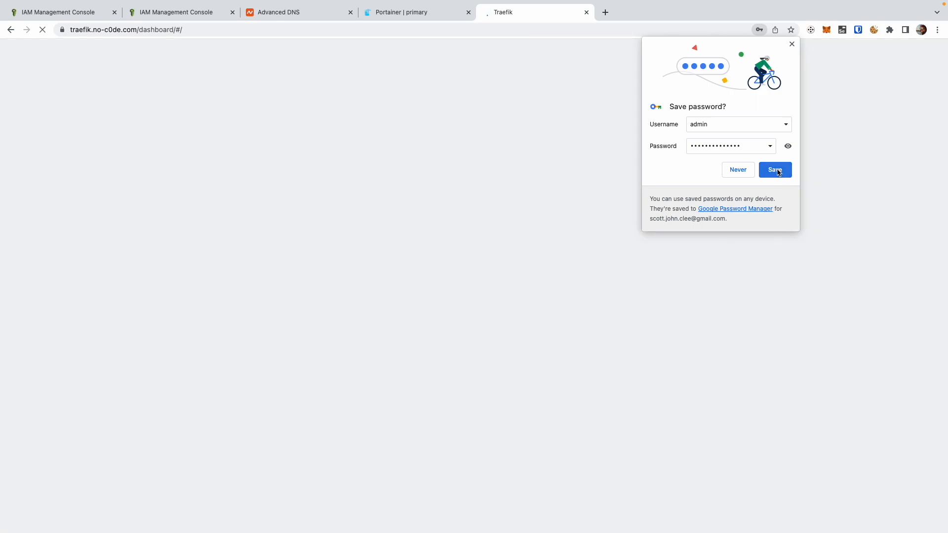
click(776, 170)
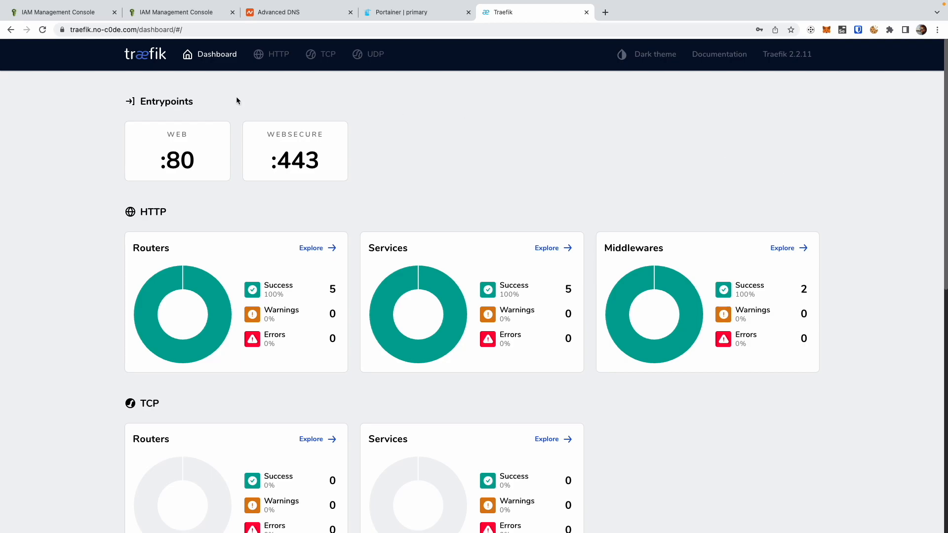
click(278, 58)
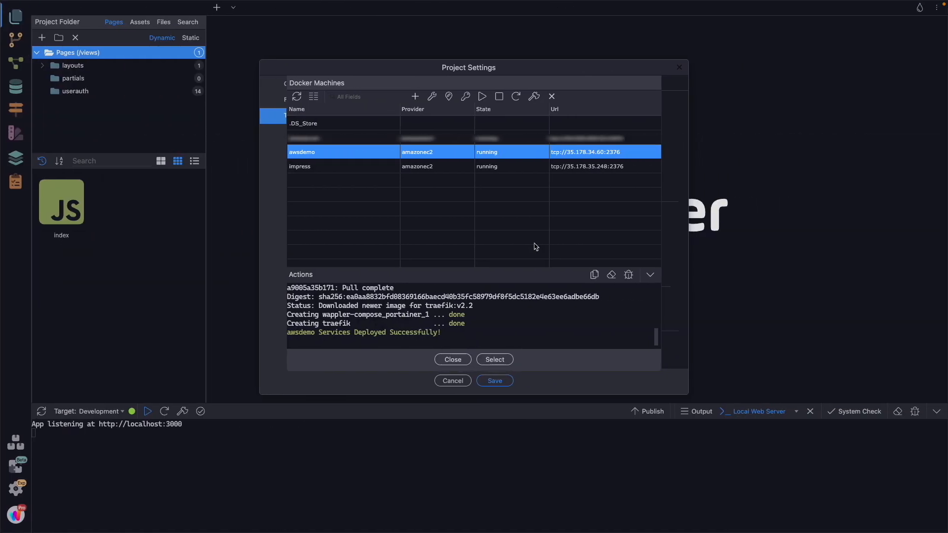
Step: Back in Wappler, close the Docker Machines list and choose awsdemo as the Production target's Docker machine
click(452, 359)
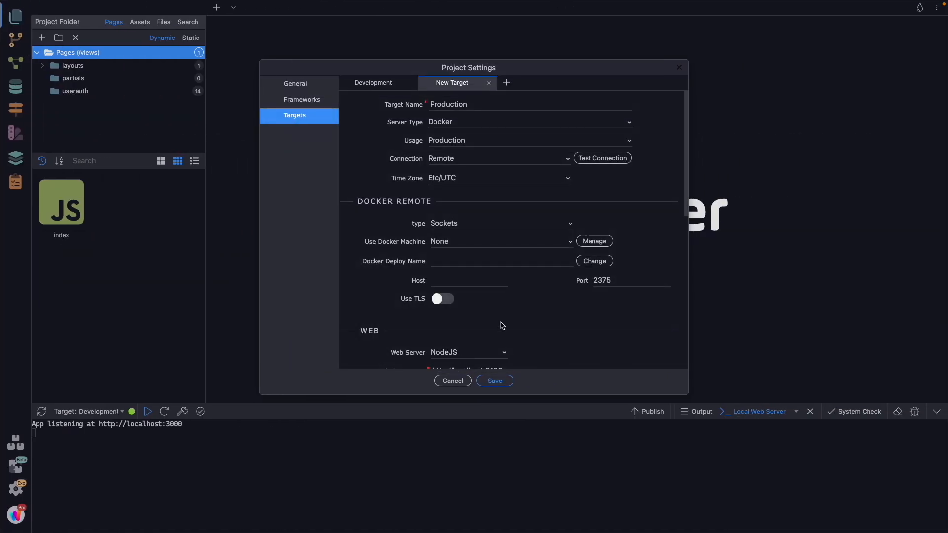
click(564, 241)
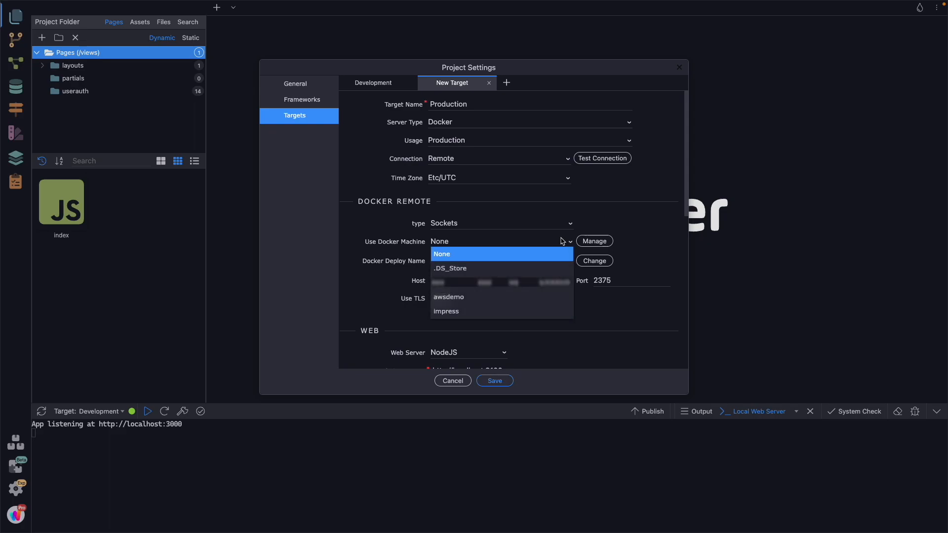
click(504, 296)
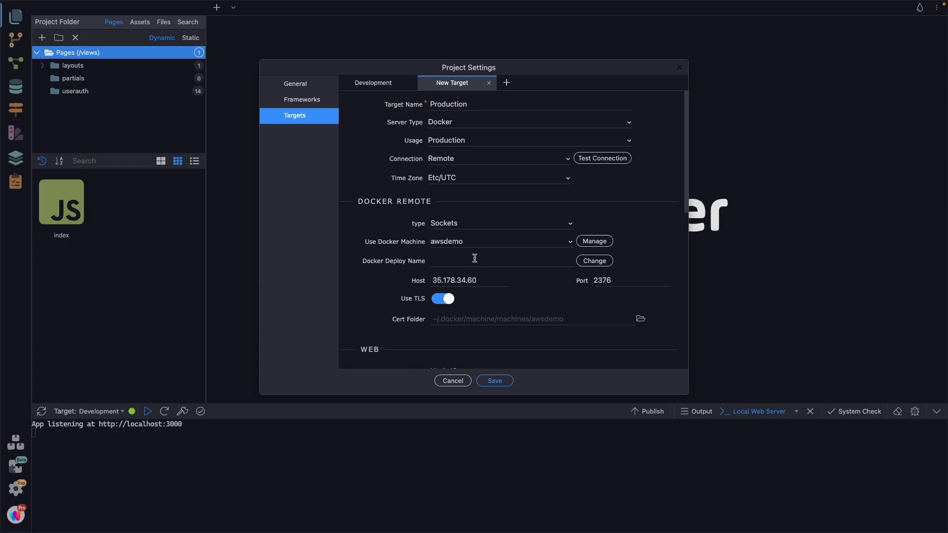
scroll(474, 258, down, 3)
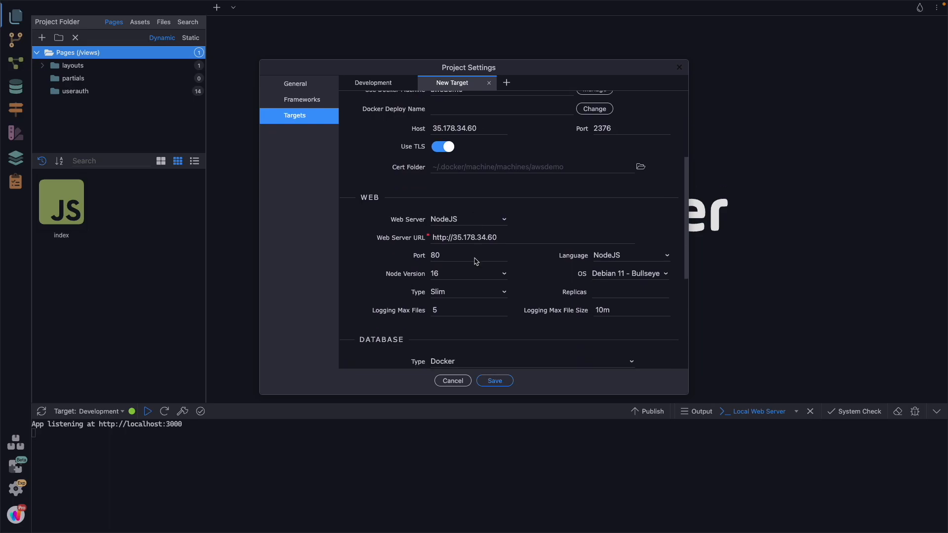
click(506, 237)
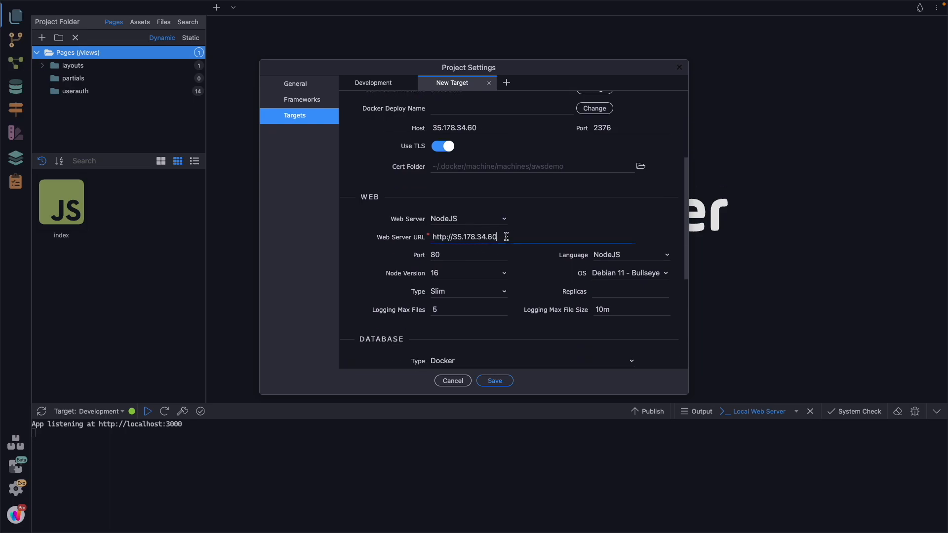
double_click(457, 237)
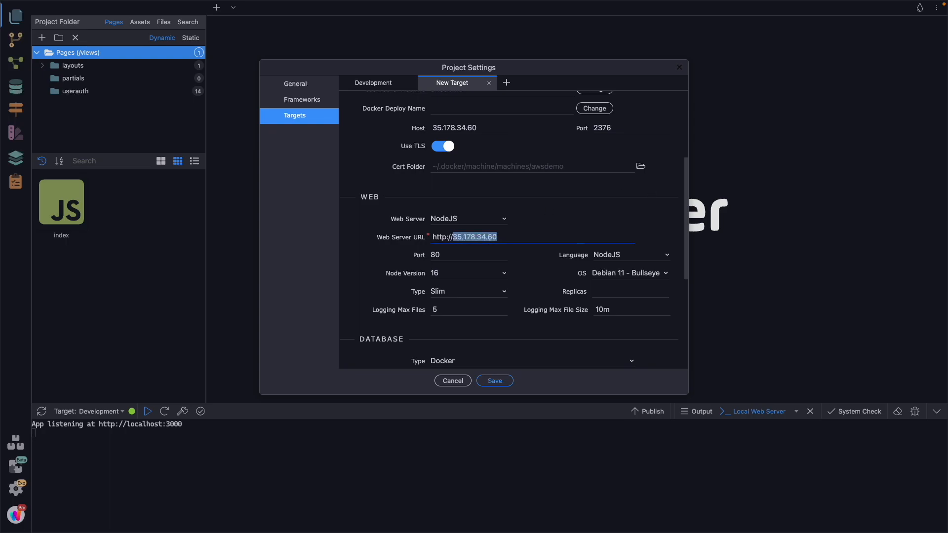
text(no-c0de.com)
click(447, 237)
text(s)
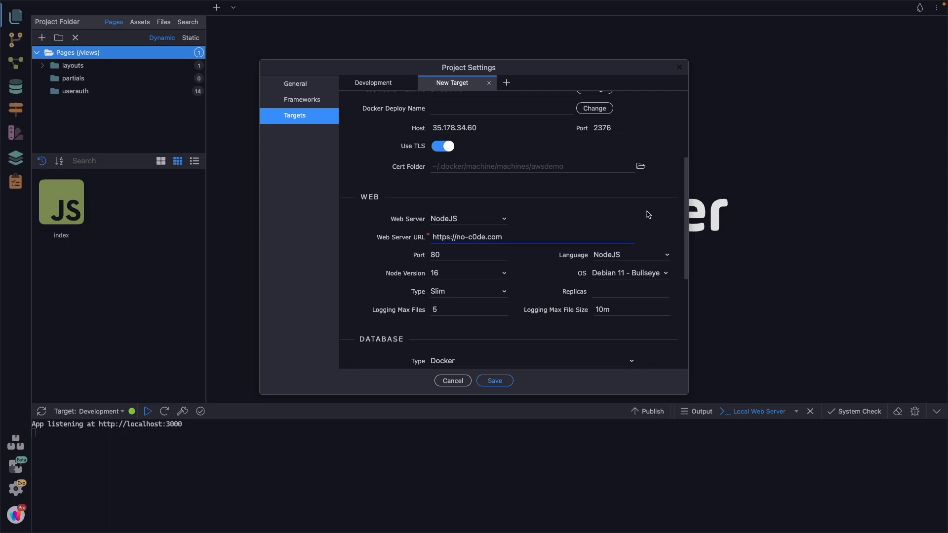
drag(476, 254, 401, 257)
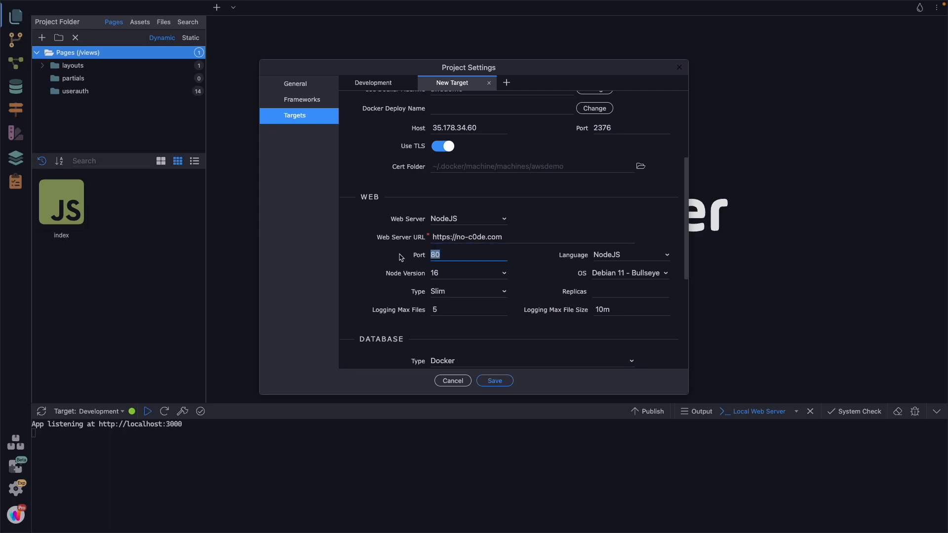
key(BackSpace)
Step: Set the Production target's database type to None and save the project settings
scroll(459, 208, down, 5)
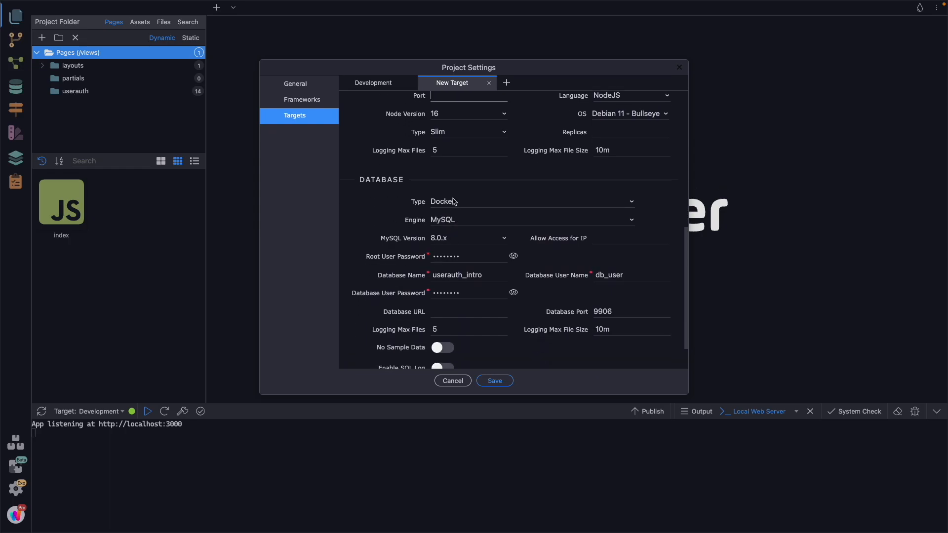
click(453, 201)
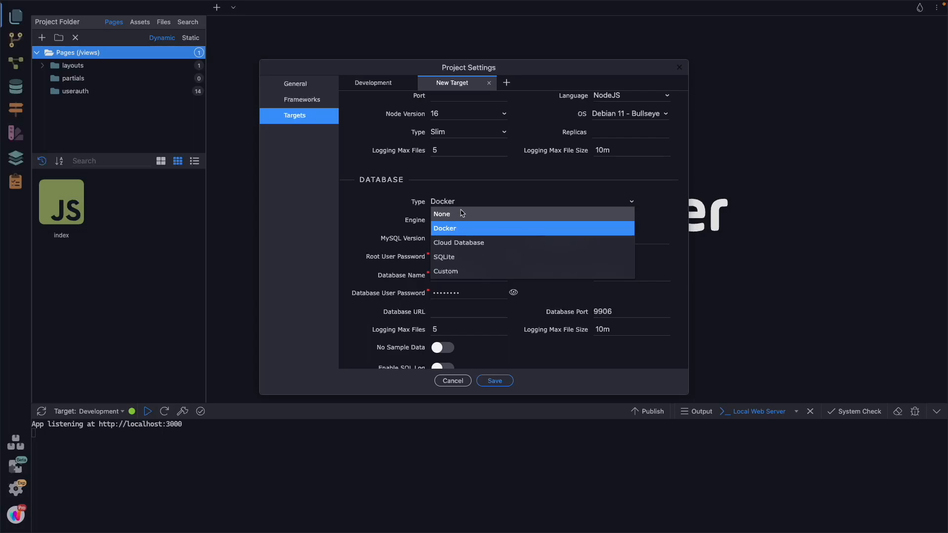
click(452, 218)
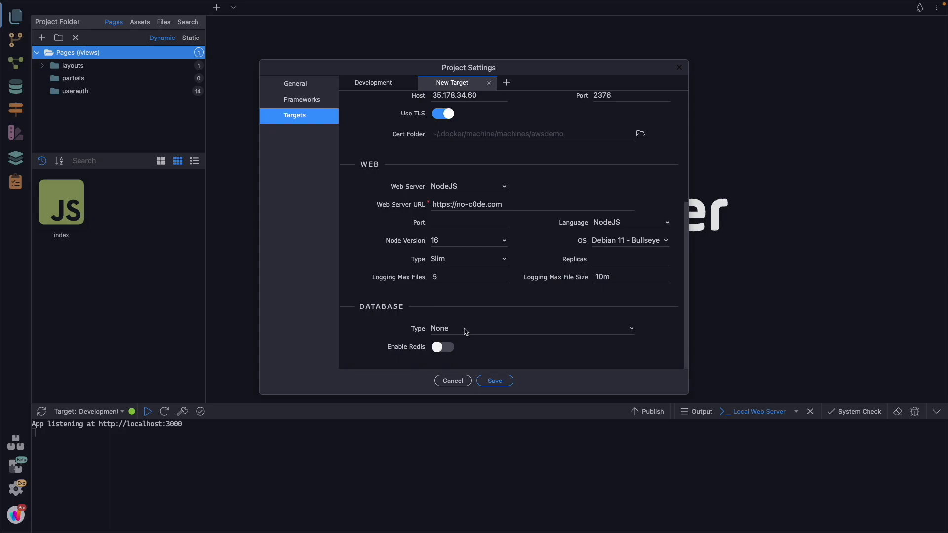
click(498, 383)
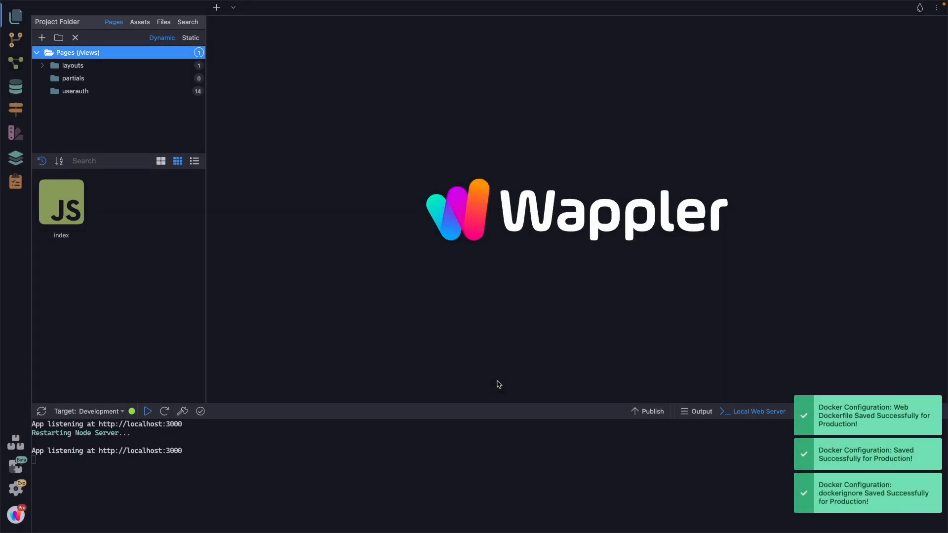
Step: Switch the project's active target to Production and keep the project's page list open
click(116, 415)
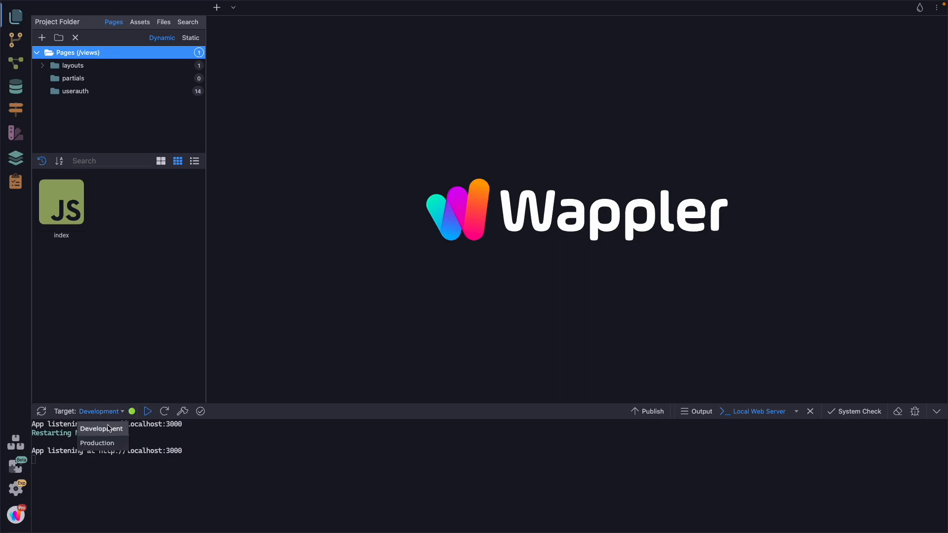
click(97, 443)
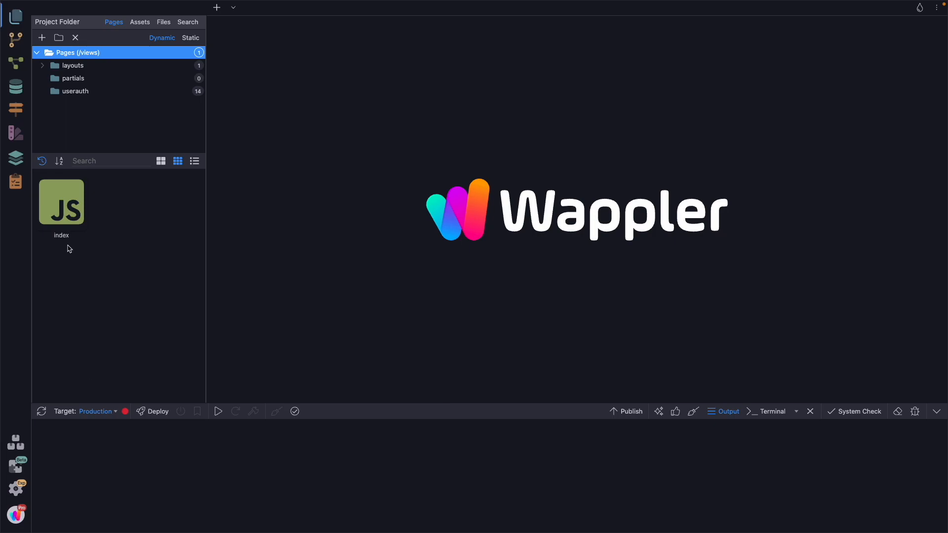
click(17, 16)
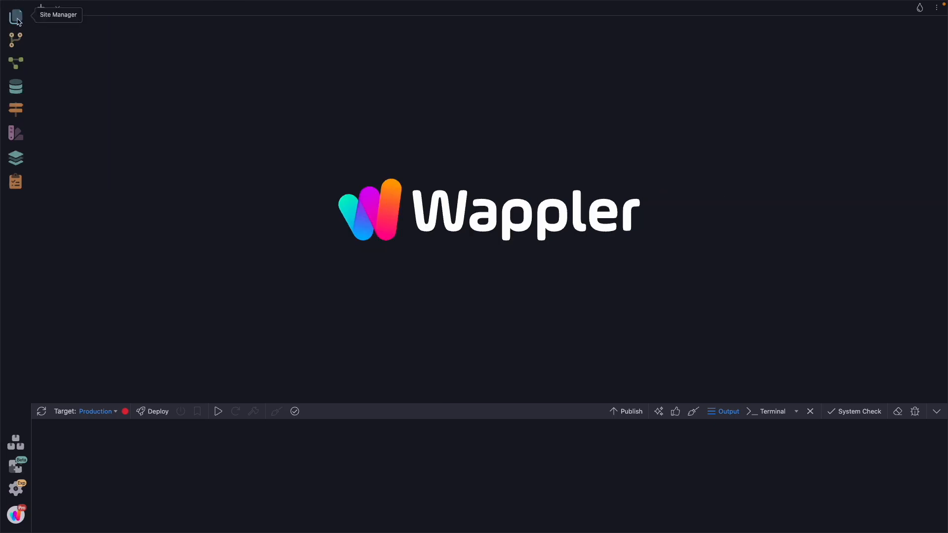
click(17, 16)
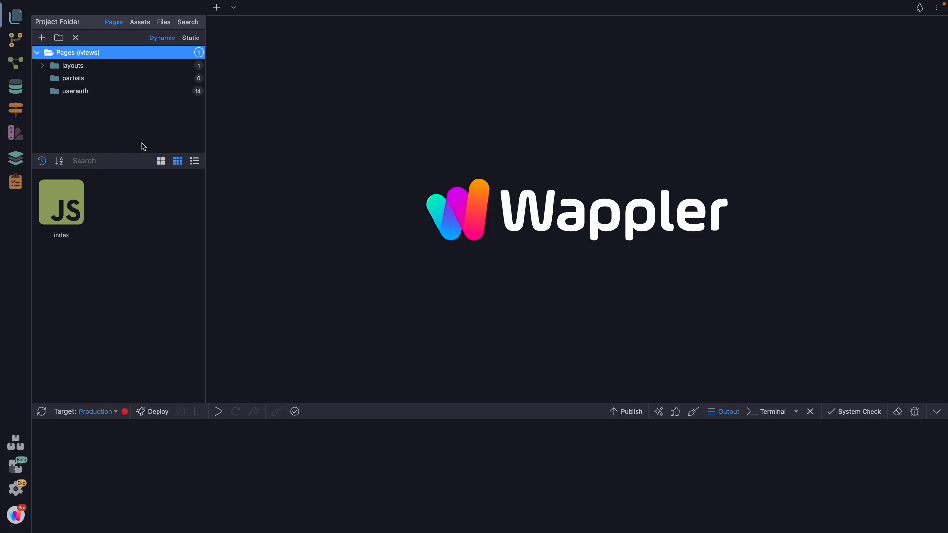
Step: Open the index page, add the text "Hello World" on a new line below the route meta tag, and save the page
double_click(67, 198)
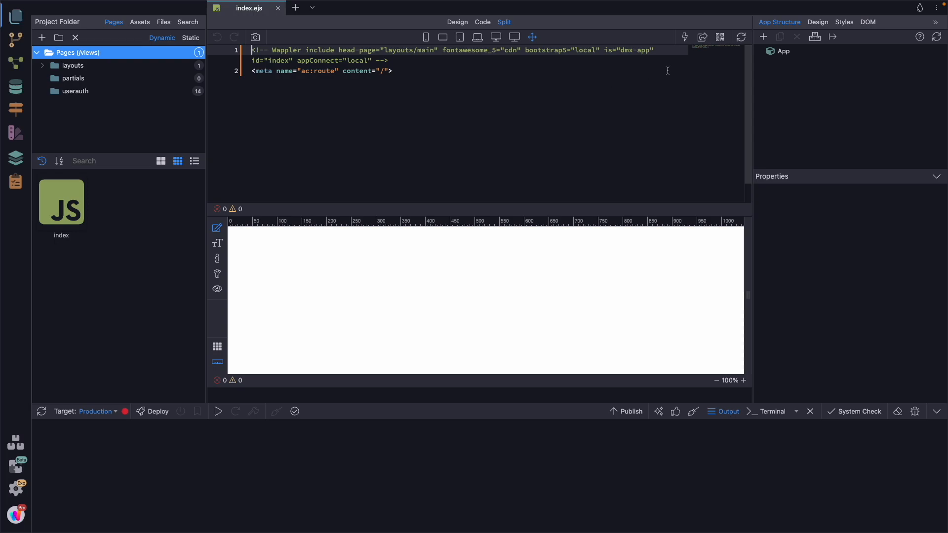
click(418, 72)
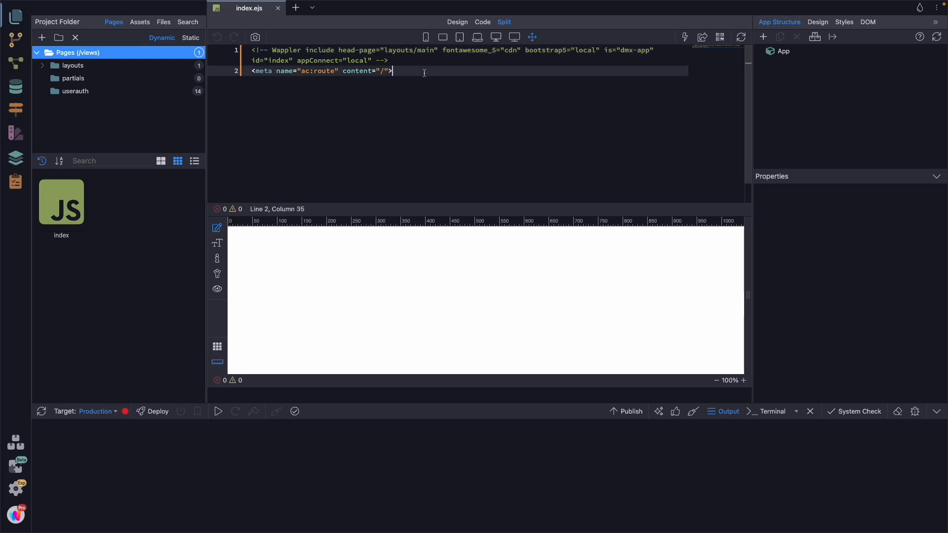
key(Return)
text(Hello World)
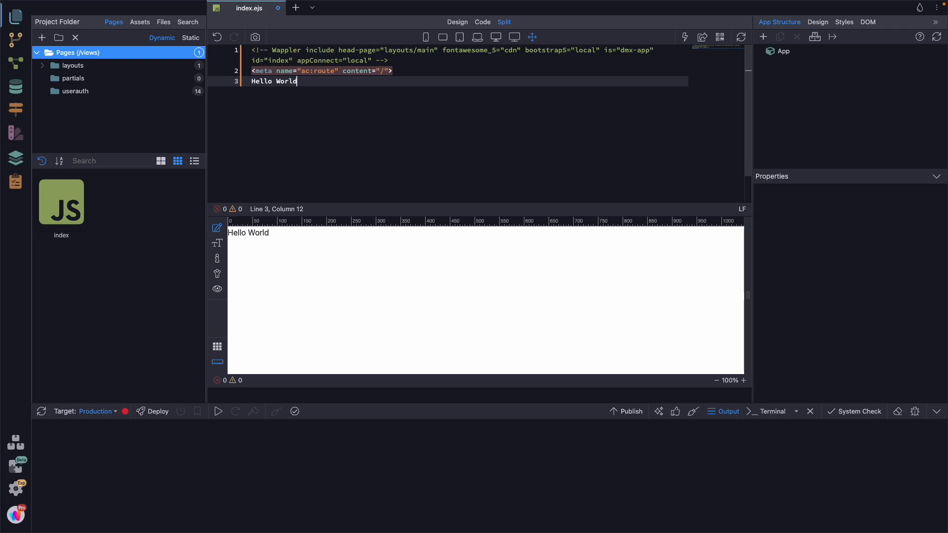
key(ctrl+s)
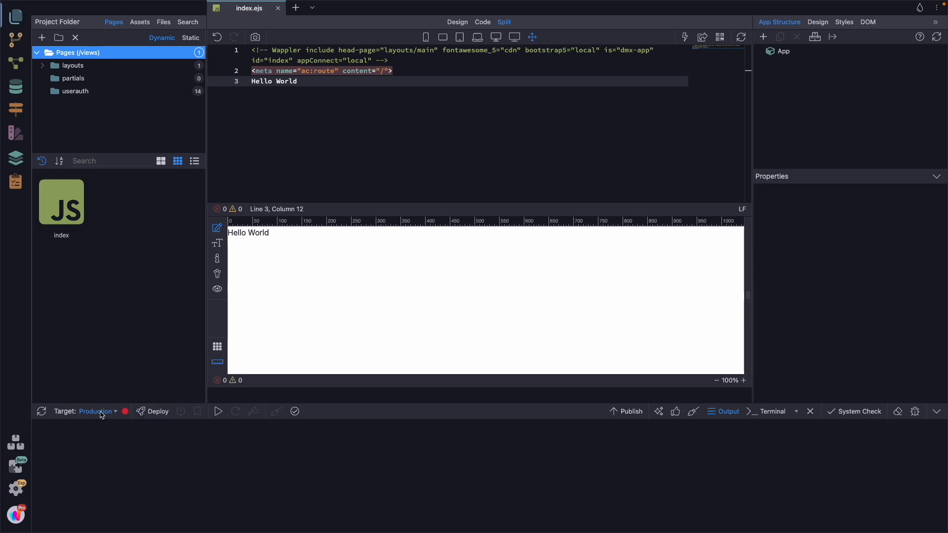
Step: Deploy the project to the Production target, and check the Traefik HTTP routers and Portainer container list in the browser
click(161, 413)
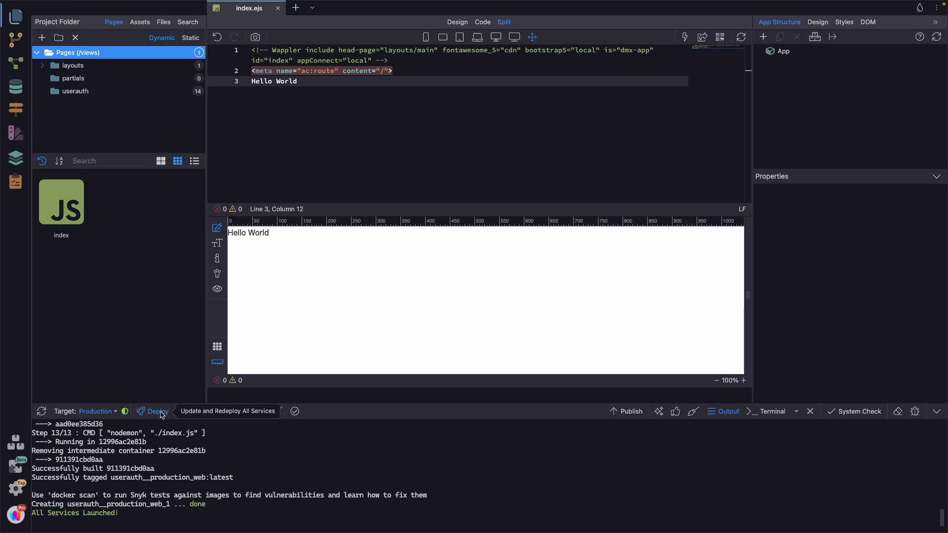
key(ctrl+Left)
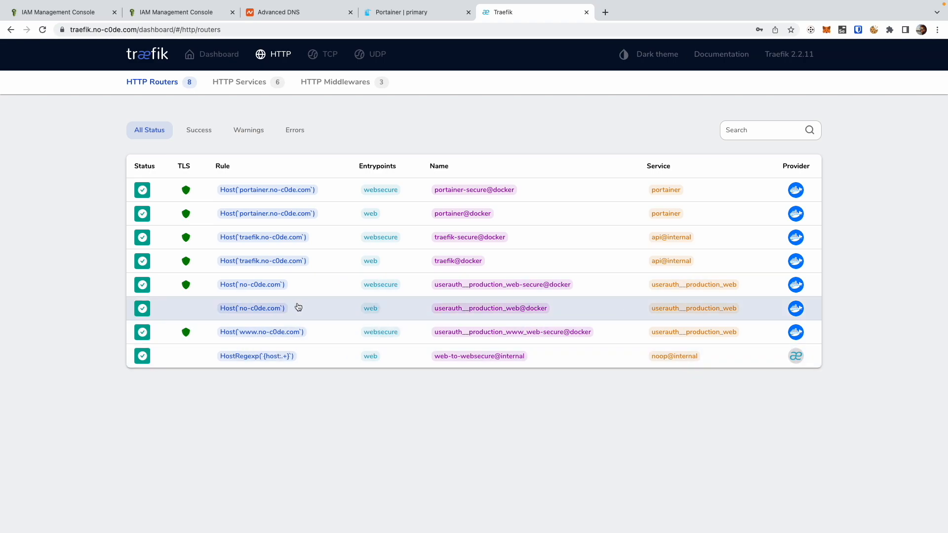
click(423, 15)
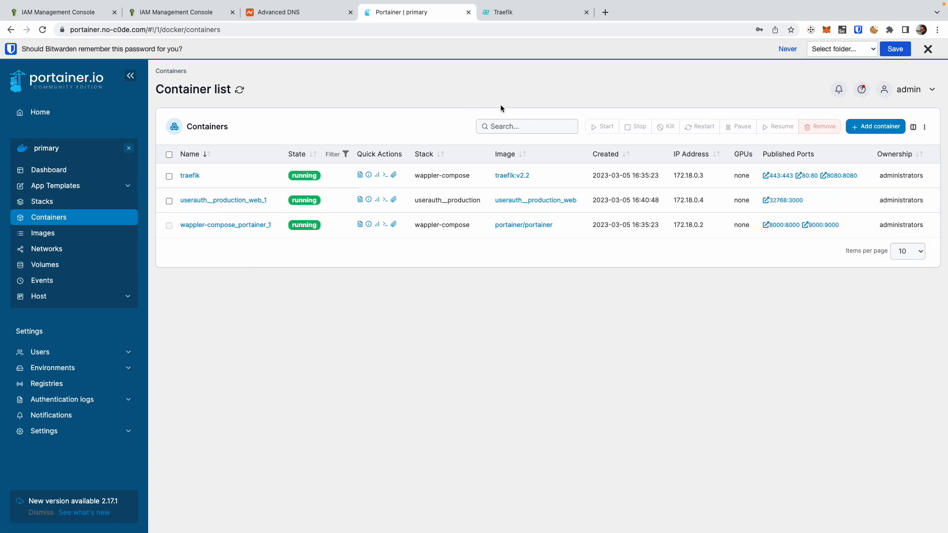
Step: Load no-c0de.com in a new browser tab and view the site's connection security information
click(605, 13)
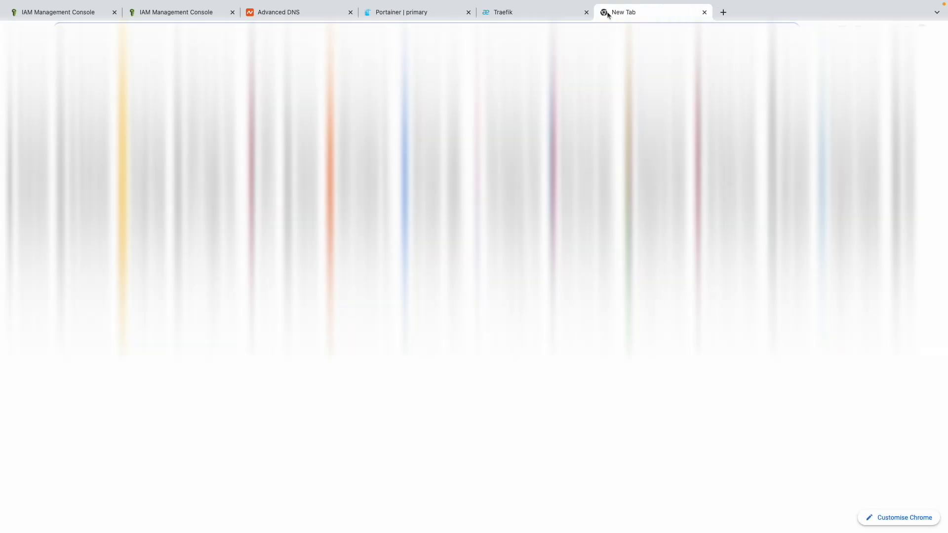
text(no-c0de.com)
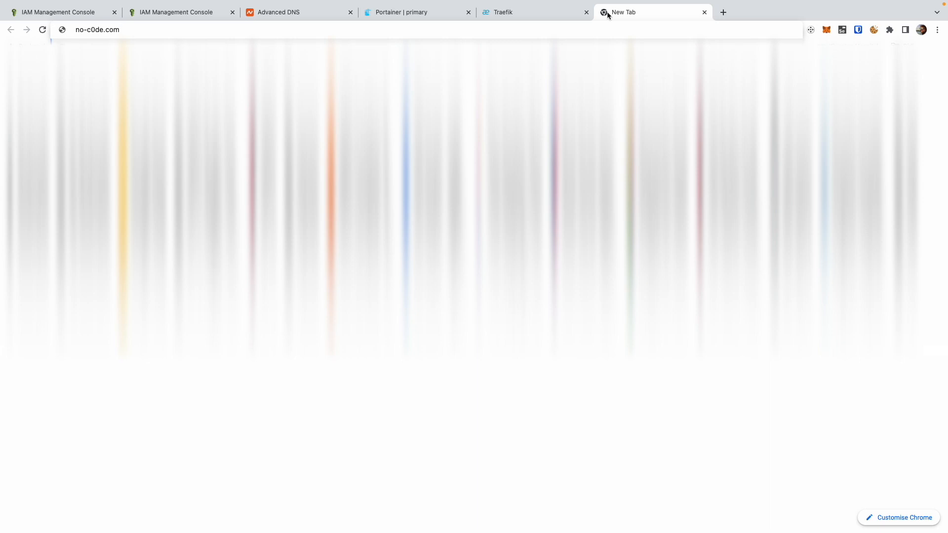
key(Return)
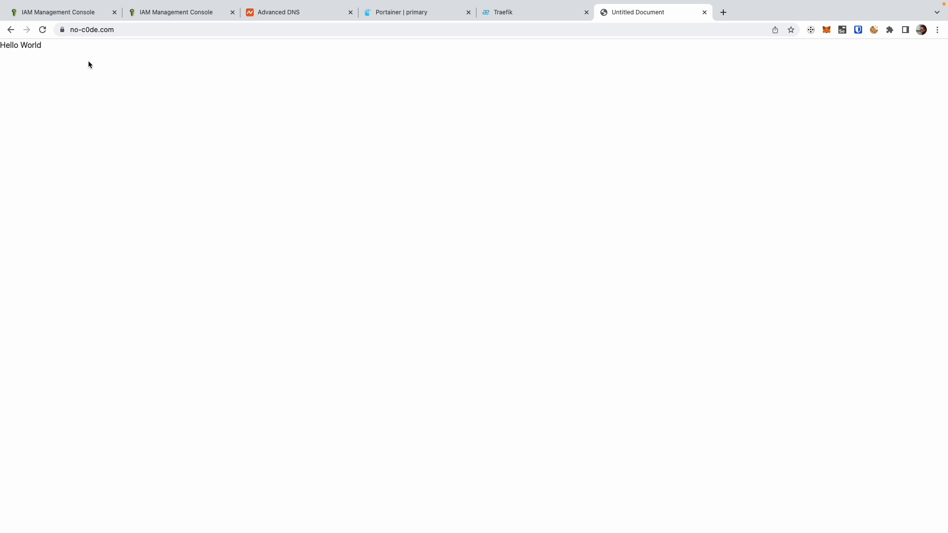
click(62, 30)
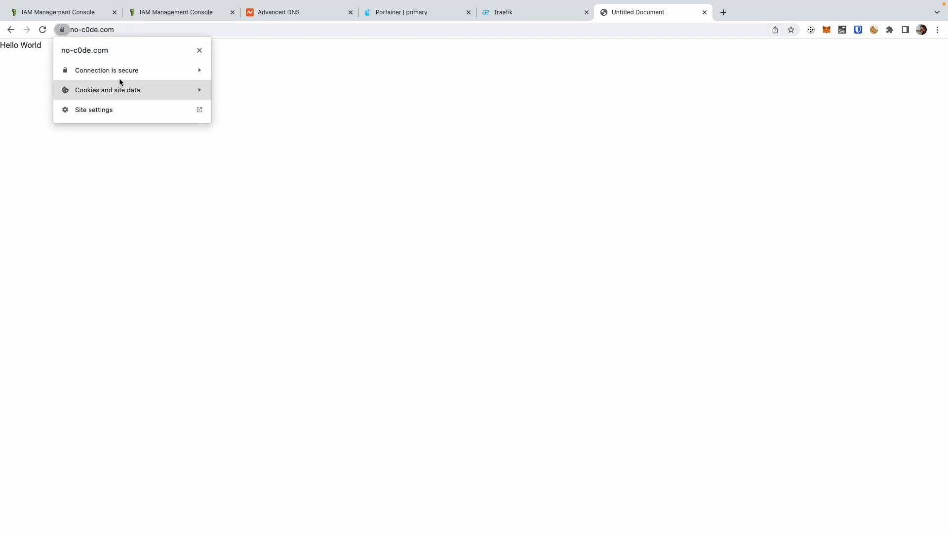